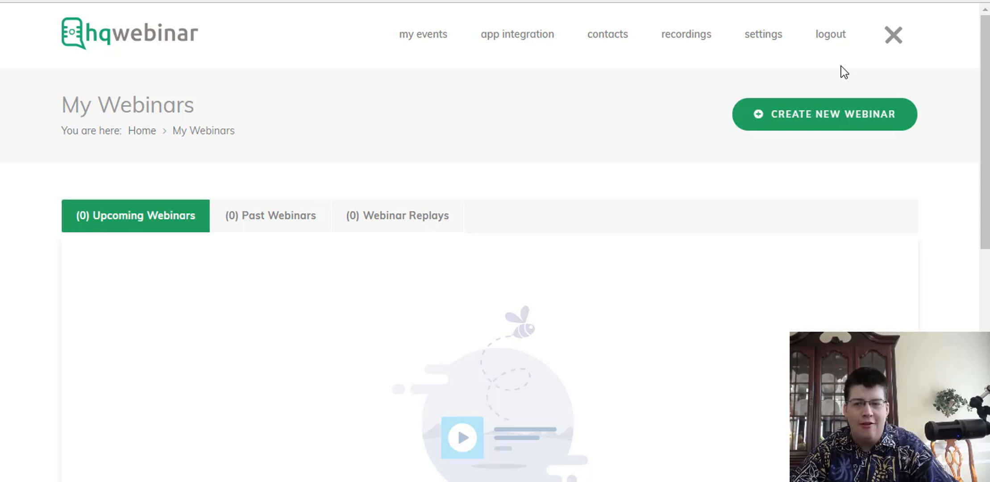
Start creating a new live webinar.
drag(357, 129, 364, 105)
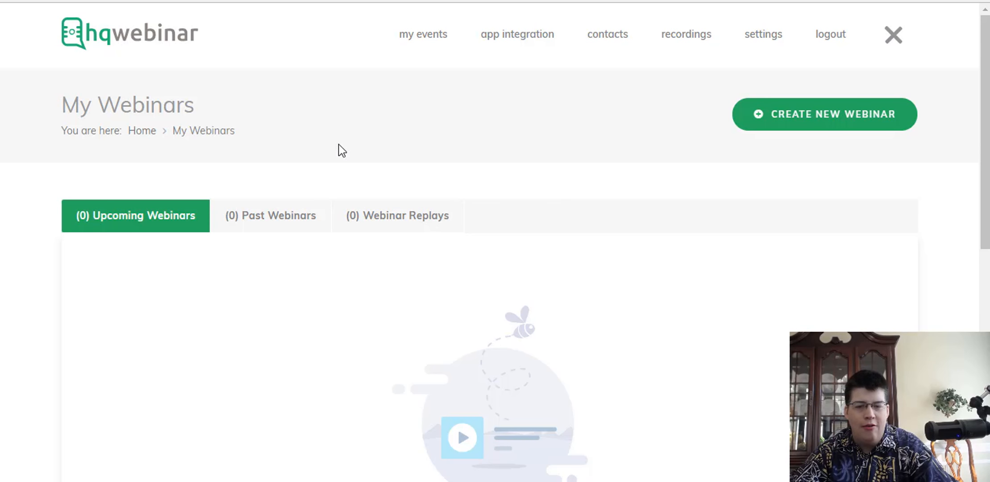
scroll(319, 176, down, 5)
scroll(88, 302, up, 5)
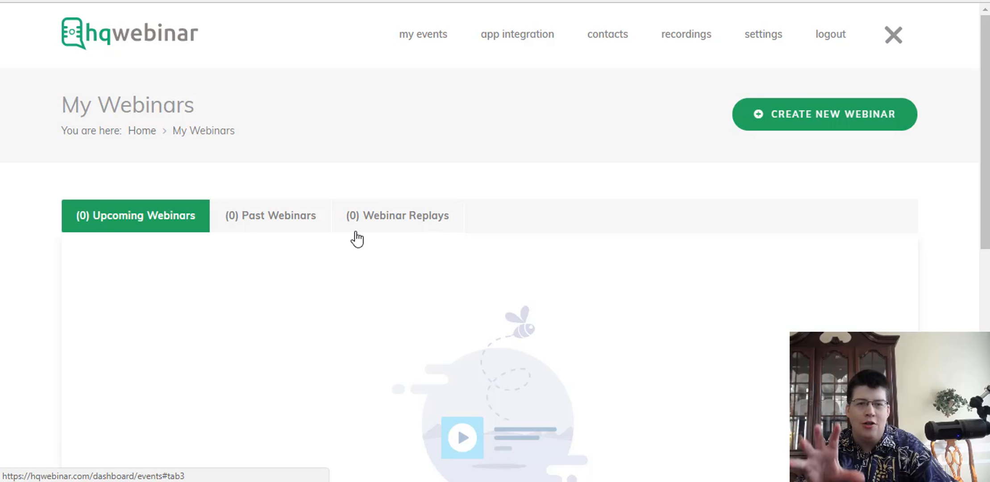
click(818, 121)
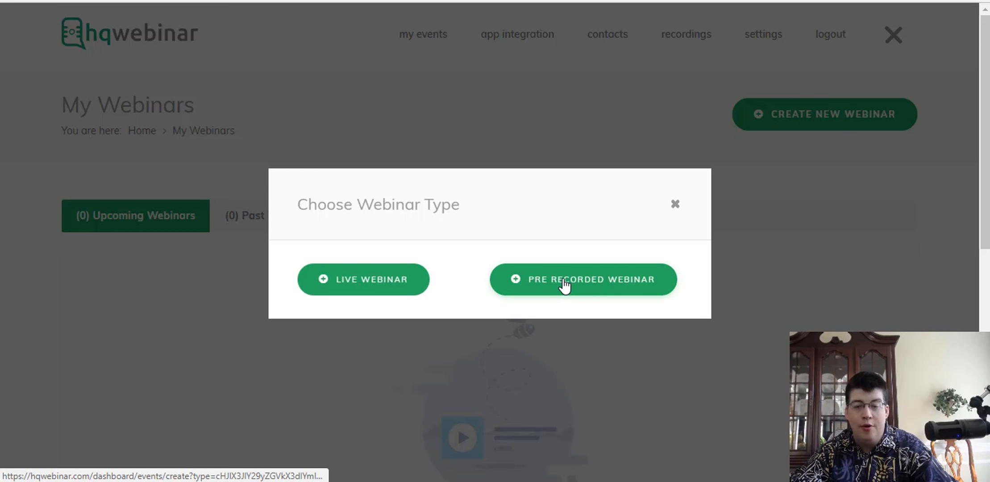
click(365, 284)
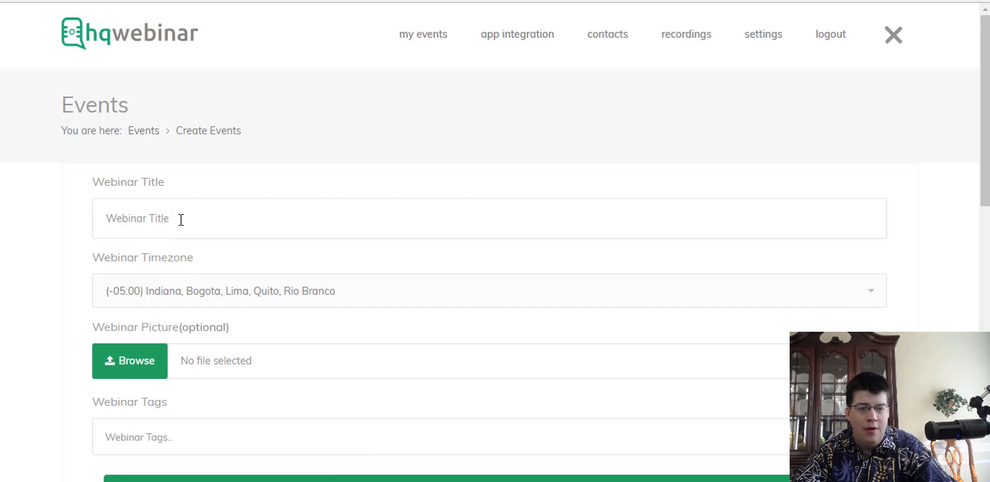
Title it 'Strategic Mastermind' and set the timezone to Eastern time (US & Canada).
click(114, 216)
text(St)
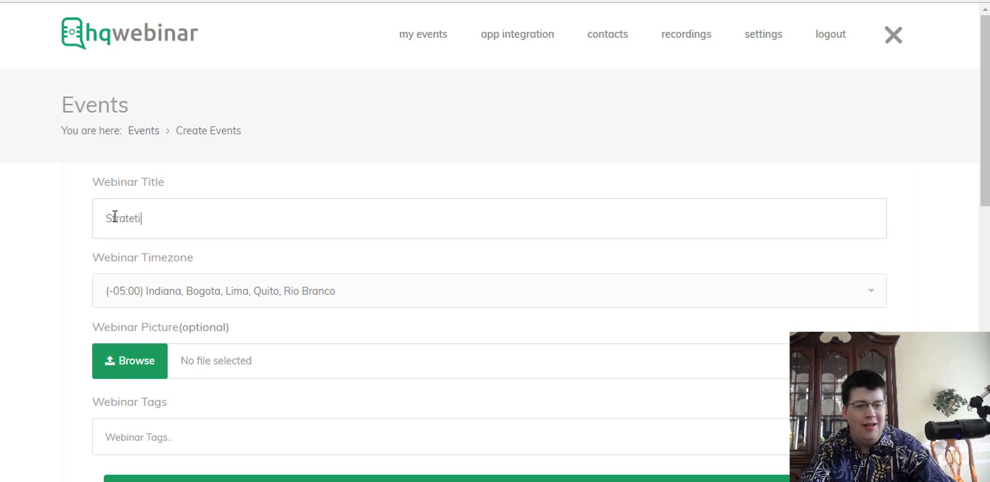
text(rategic)
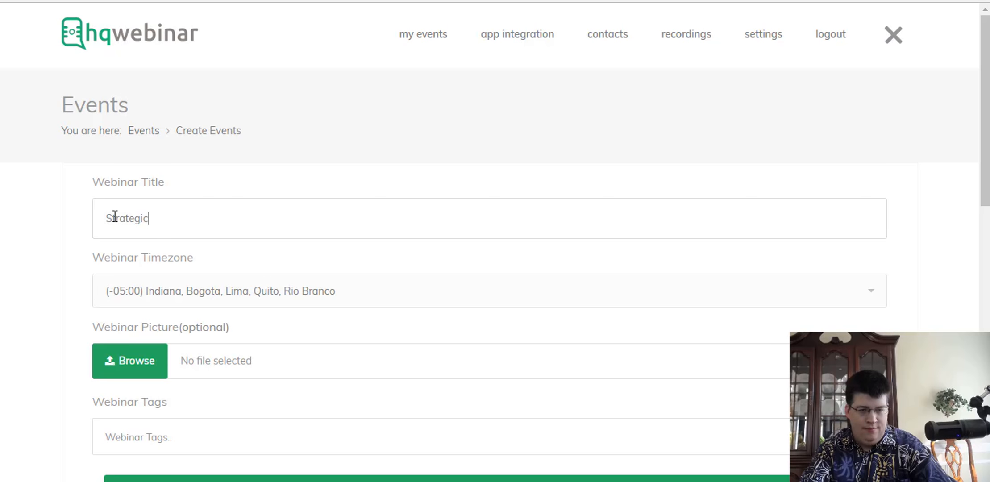
text( Mastermind)
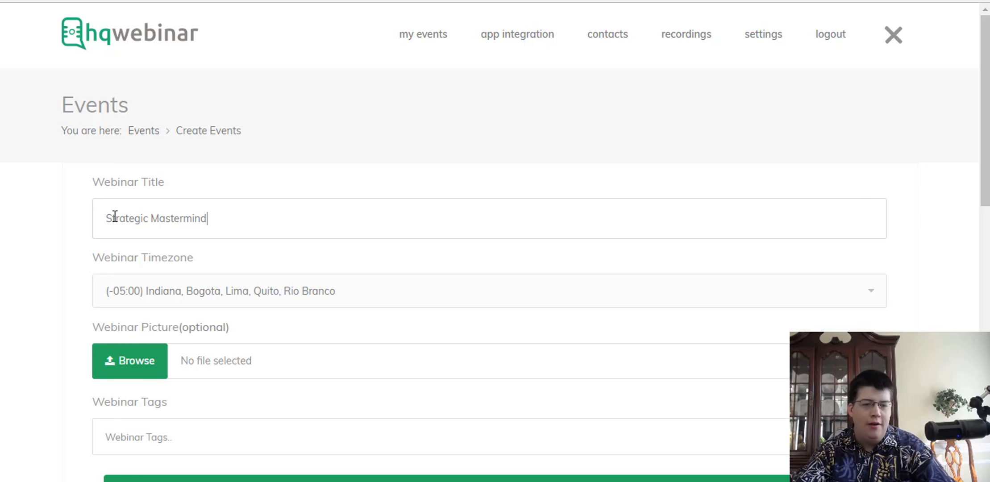
click(264, 299)
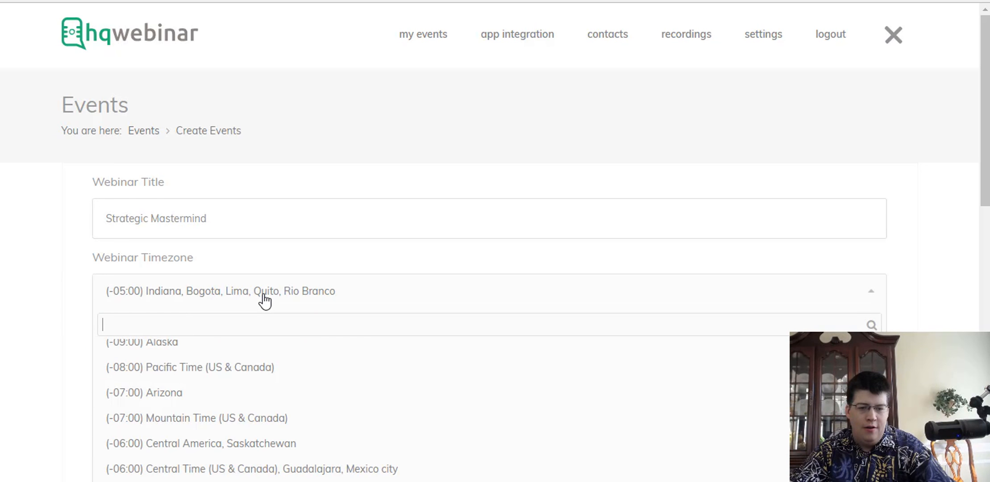
scroll(48, 403, down, 1)
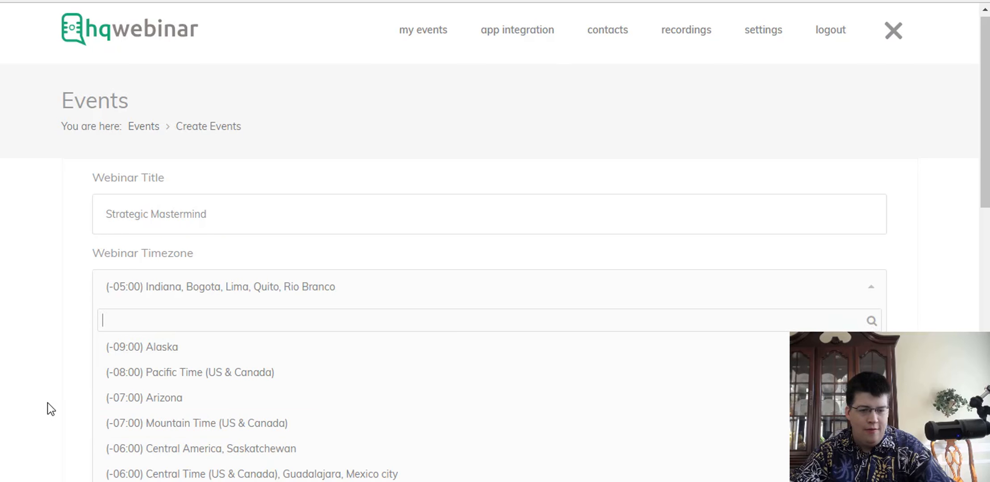
scroll(230, 384, down, 1)
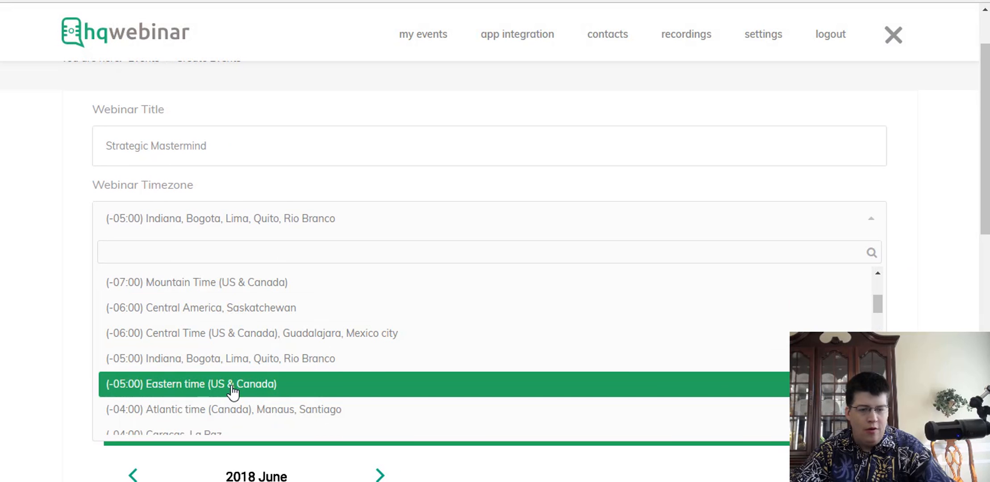
click(232, 391)
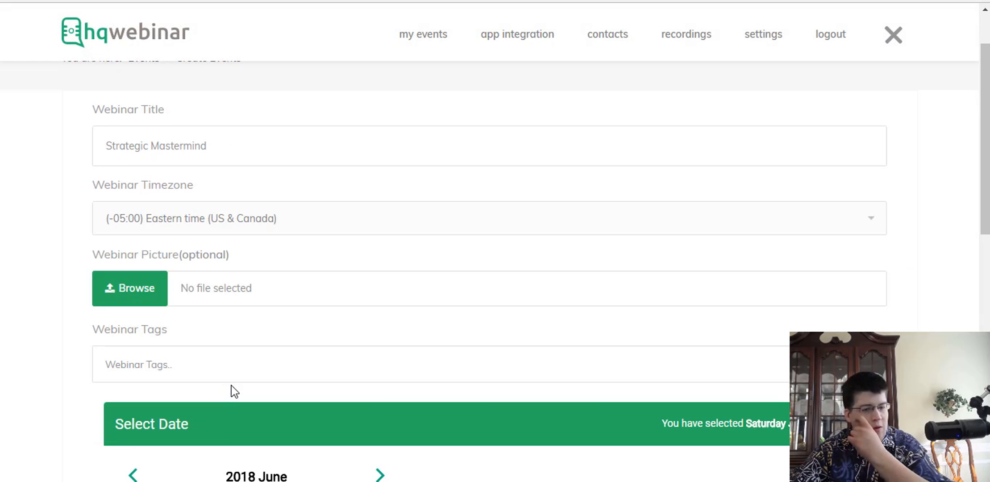
Choose eagle_PNG1223.png as the webinar picture file.
click(115, 290)
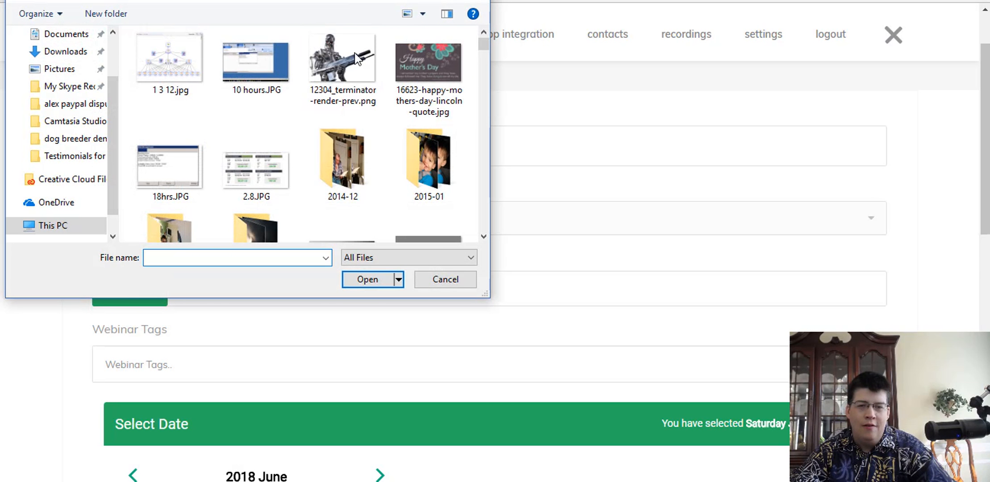
scroll(356, 58, down, 3)
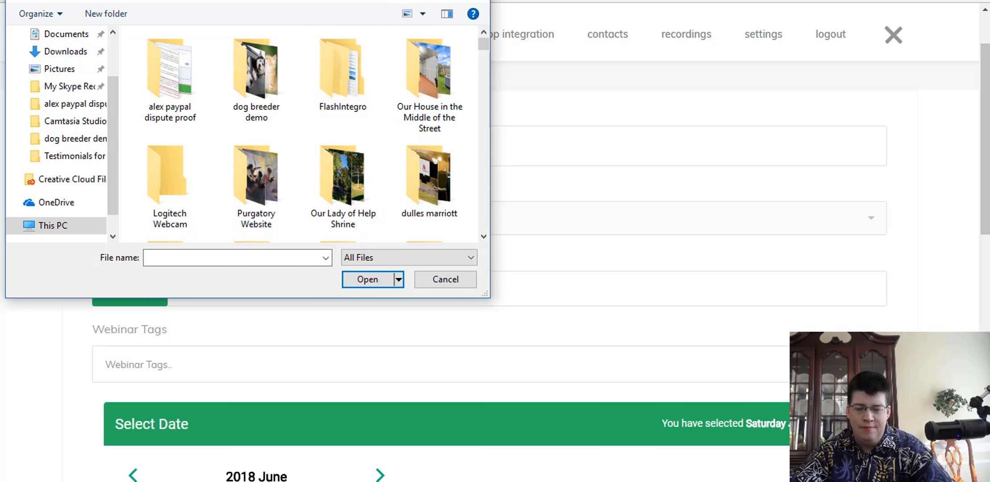
text(strateg)
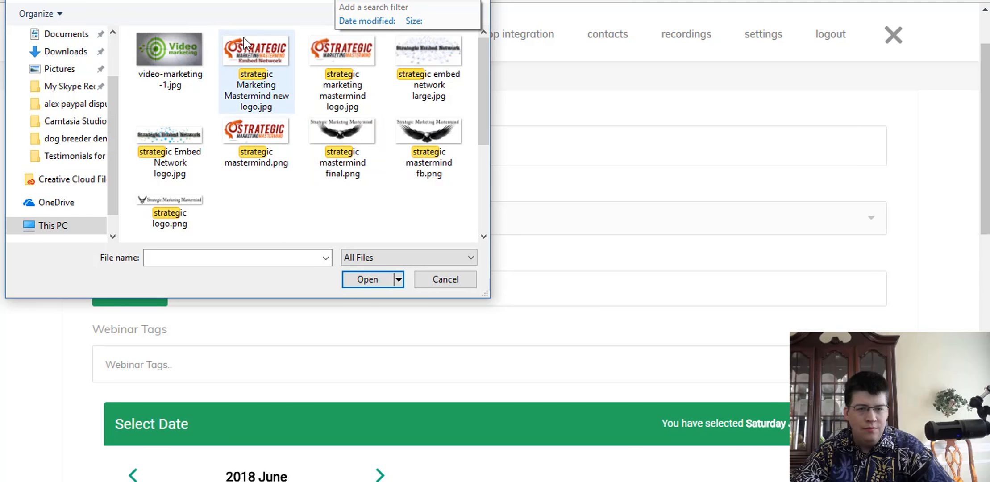
click(342, 133)
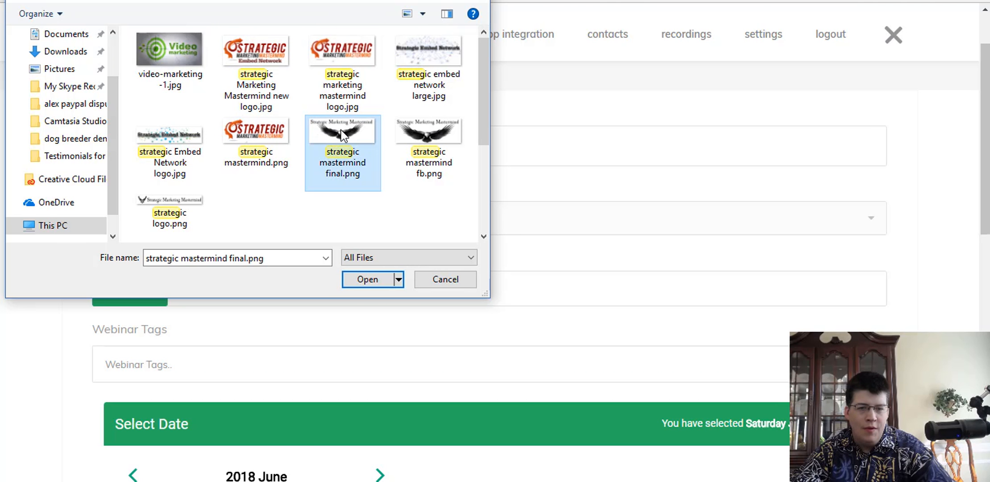
click(445, 1)
text(wat)
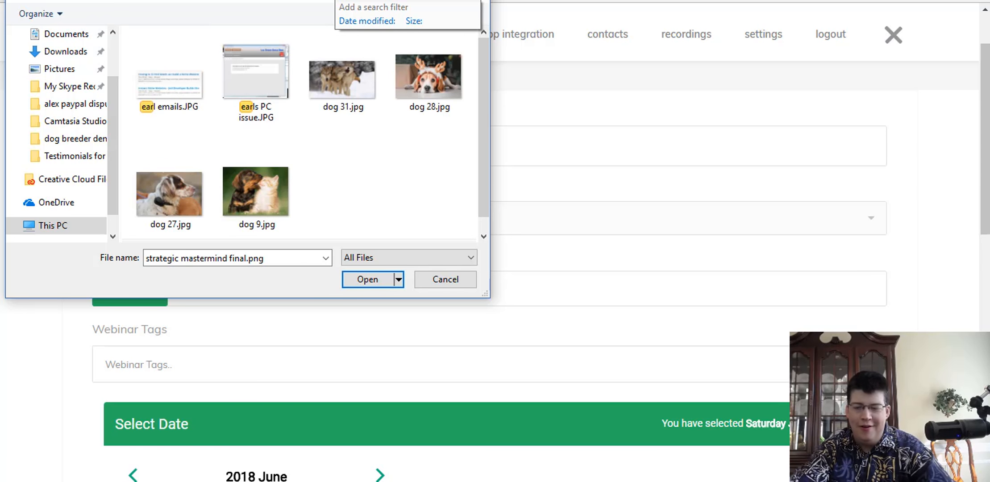
text(eagle)
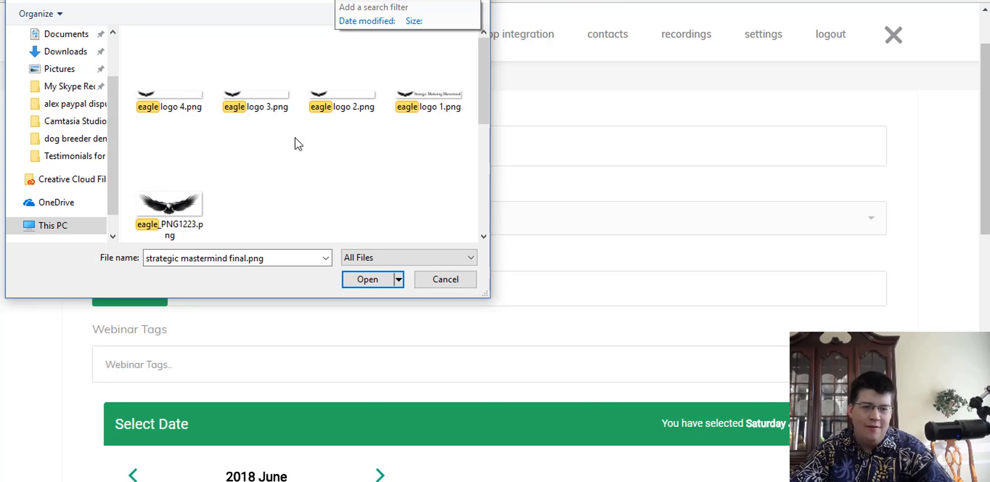
click(187, 216)
click(371, 280)
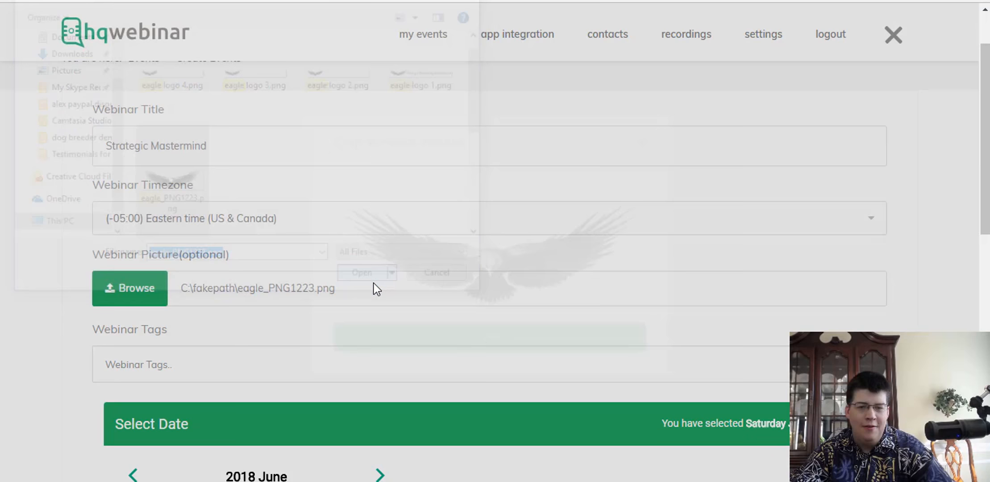
Crop the image to a square around the eagle's full body.
drag(433, 197, 294, 179)
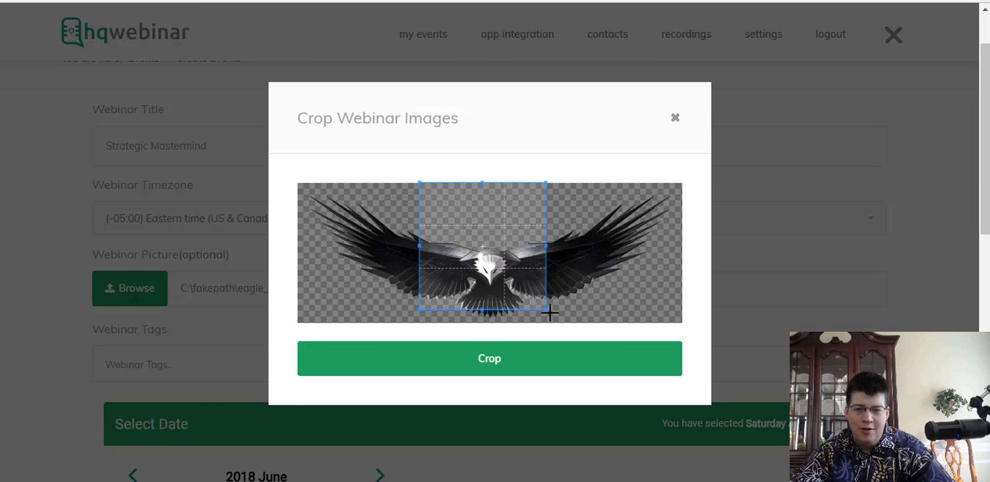
drag(541, 308, 619, 379)
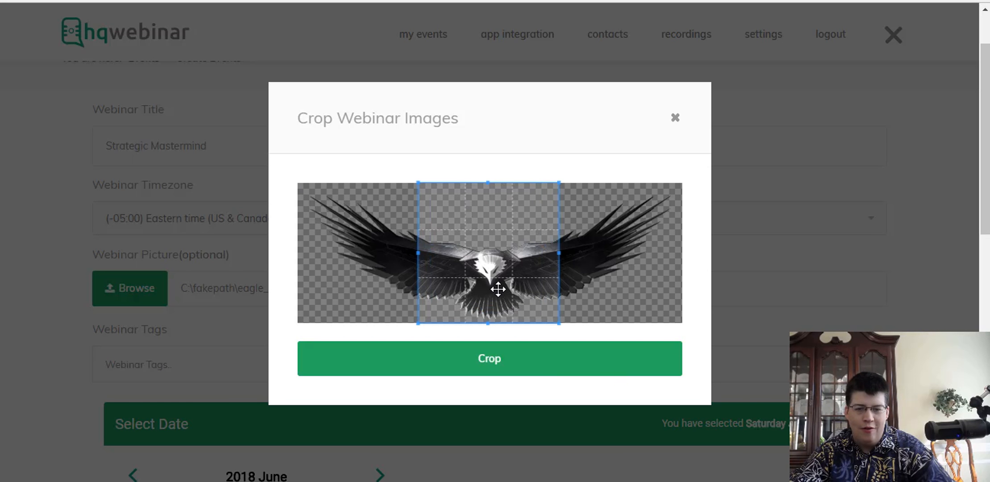
drag(498, 292, 498, 292)
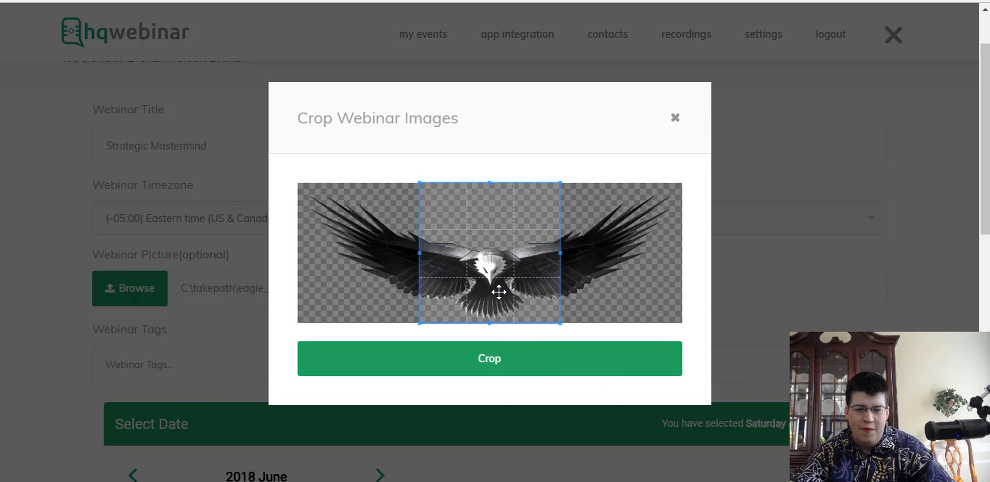
click(506, 369)
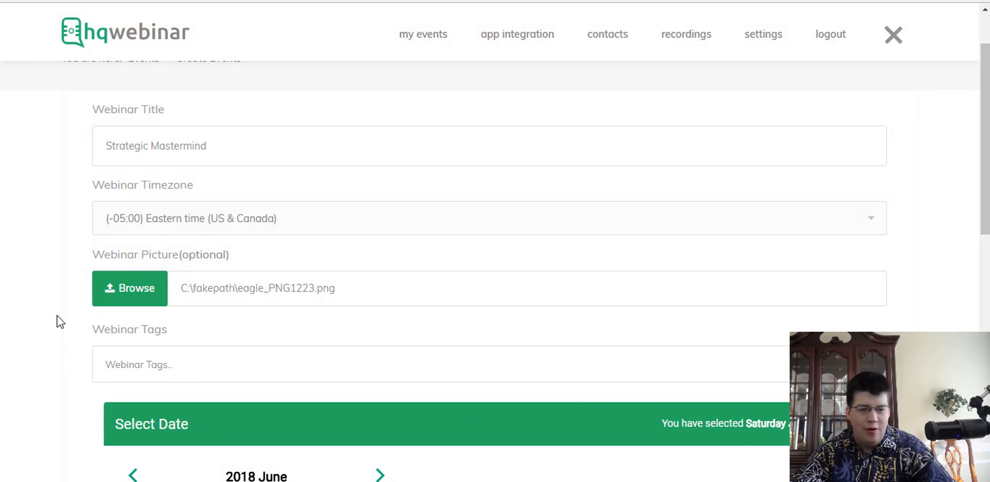
scroll(84, 305, down, 5)
Add the webinar tag 'mastermind'.
scroll(161, 250, up, 3)
click(185, 215)
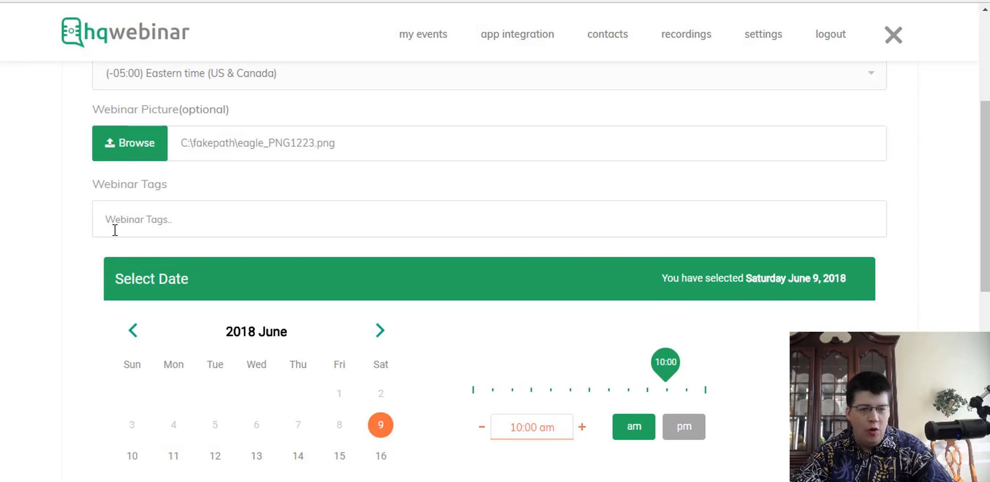
text(mastermind)
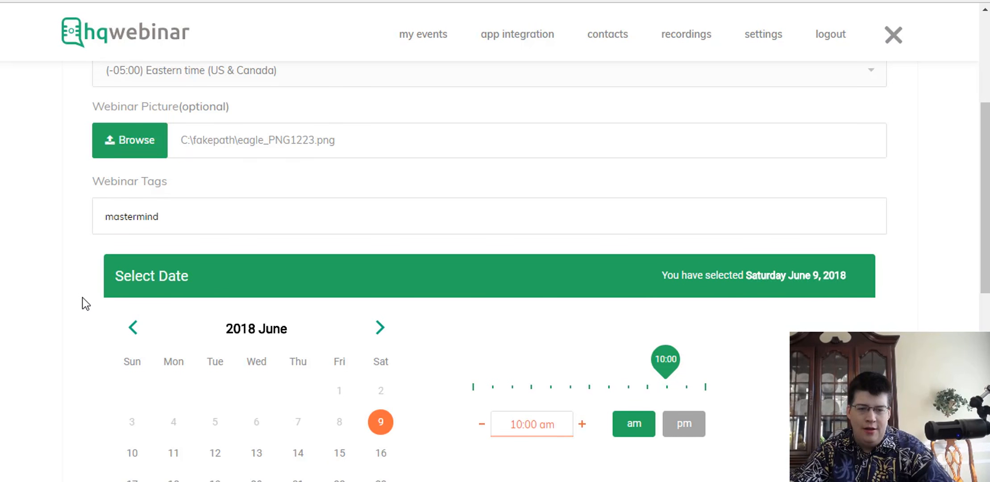
Set the start to 10:00 pm on Saturday June 9, 2018, and save the webinar.
scroll(82, 302, down, 3)
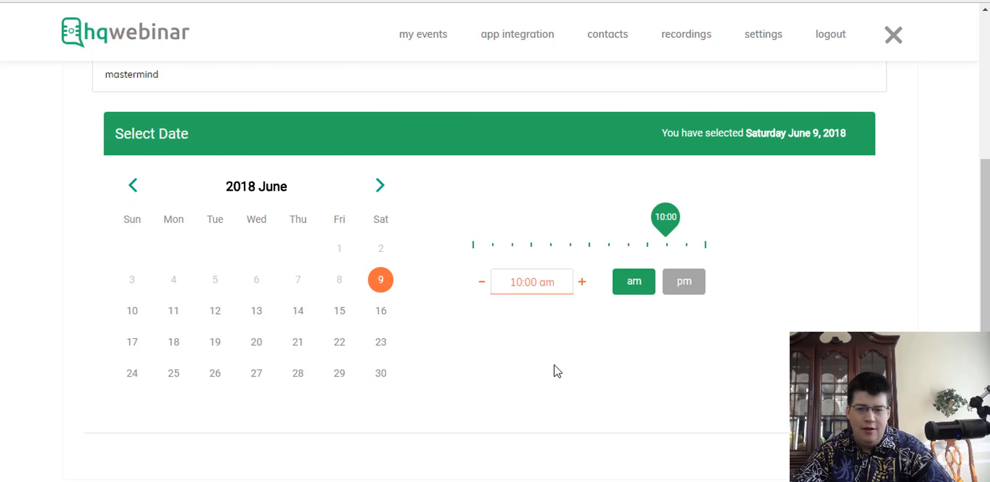
click(695, 288)
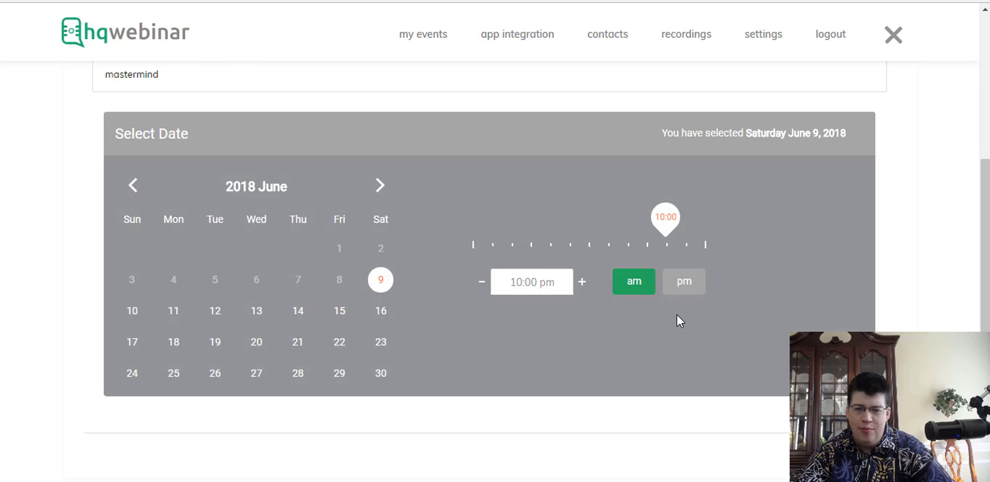
drag(670, 222, 568, 228)
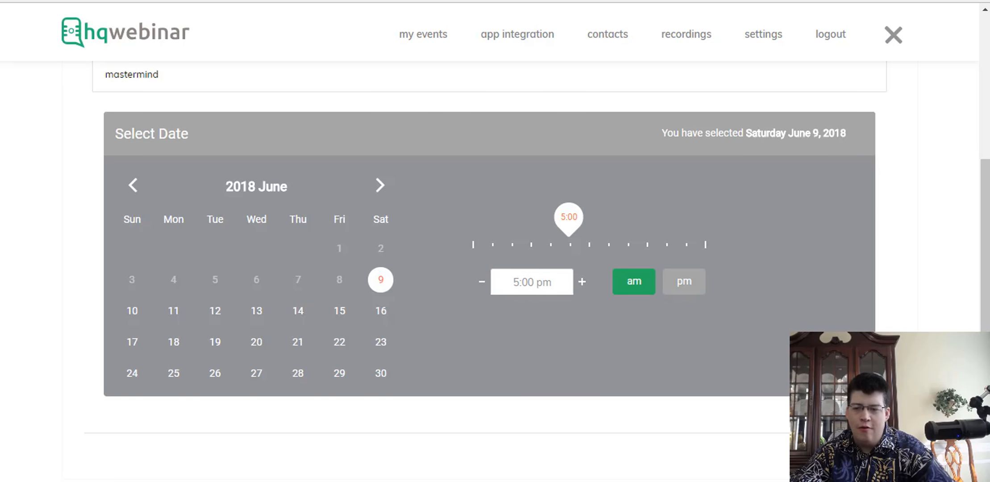
scroll(491, 240, down, 3)
click(853, 324)
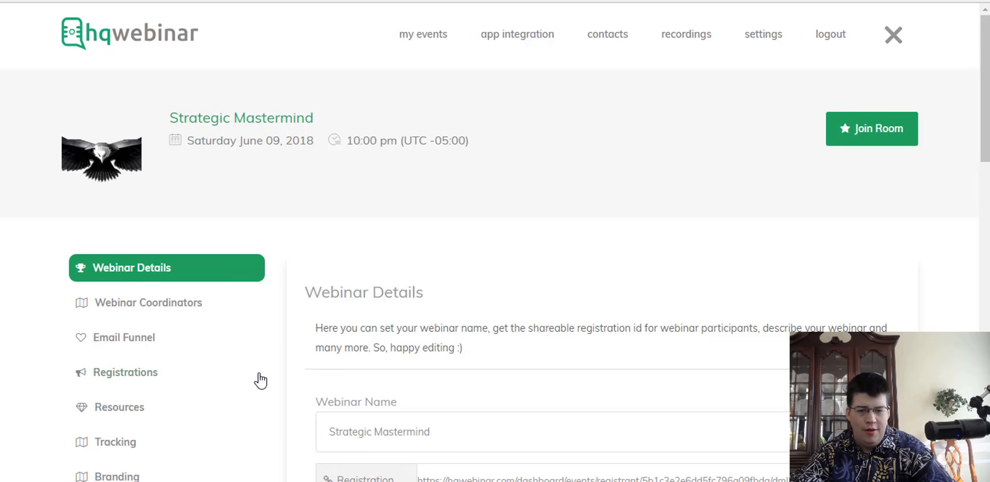
Open Strategic Mastermind's registration link from Webinar Details to see its countdown page.
scroll(263, 372, down, 5)
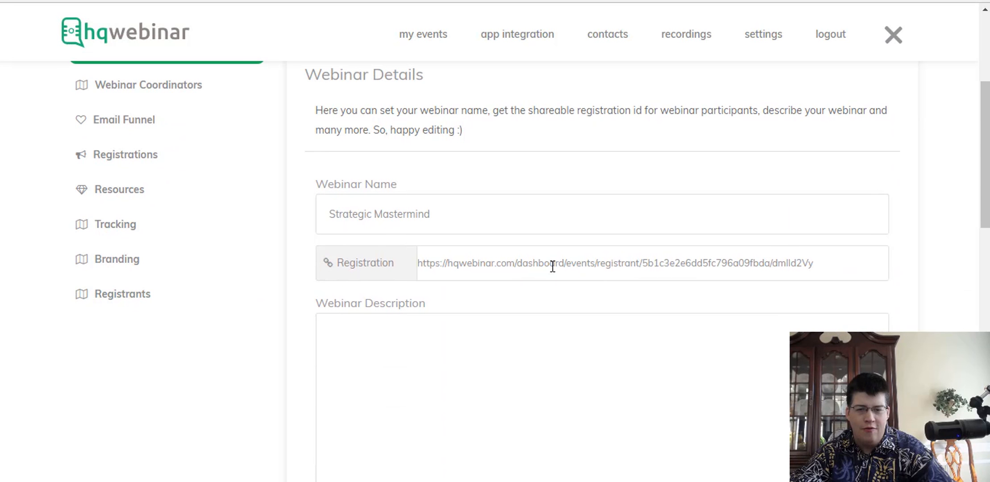
drag(844, 261, 416, 263)
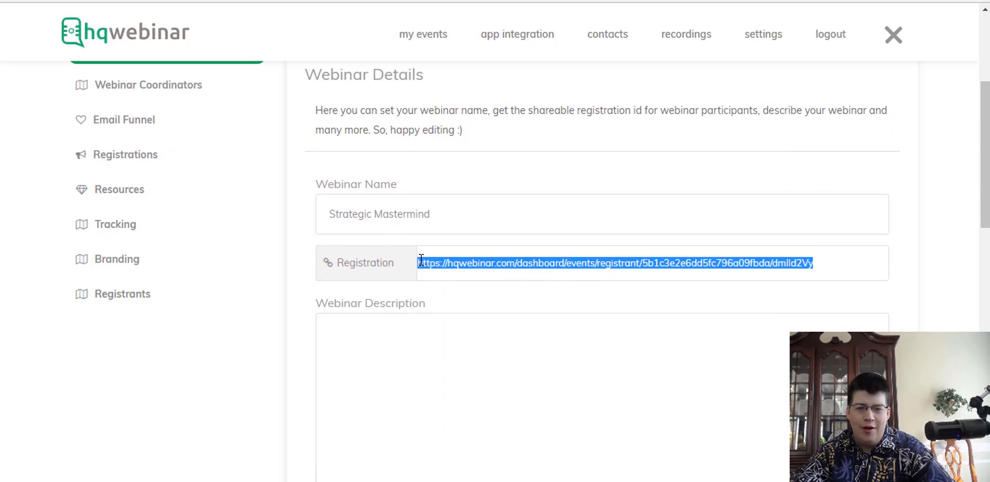
click(365, 268)
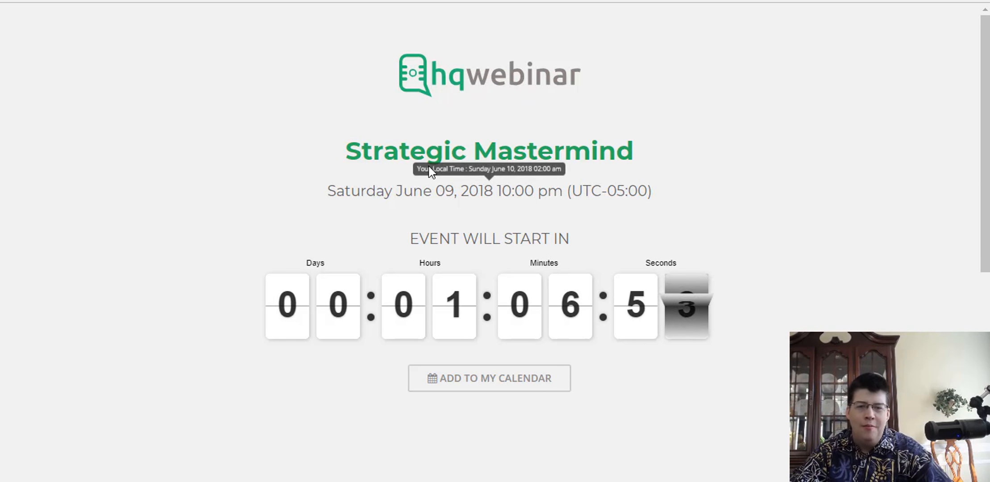
Scroll to the Join the Webinar form and try its name and email fields.
mouse_move(418, 191)
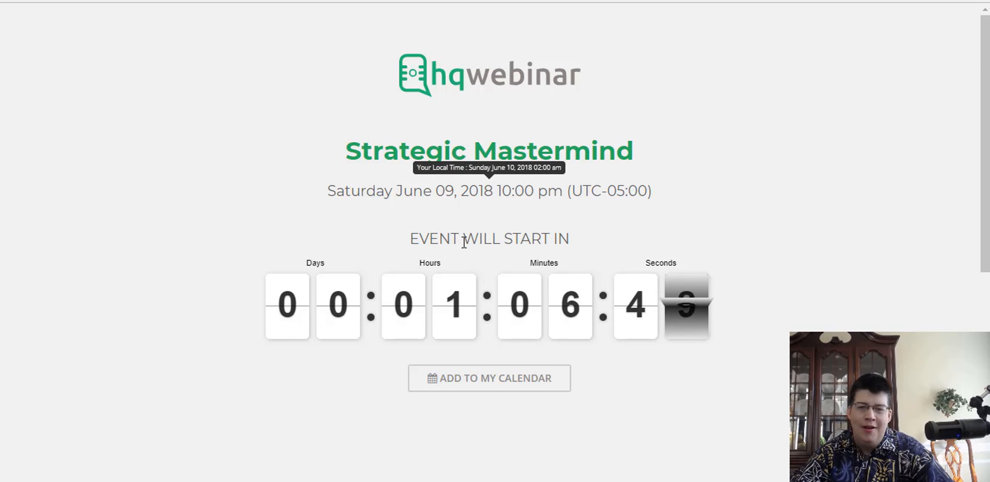
scroll(200, 241, down, 3)
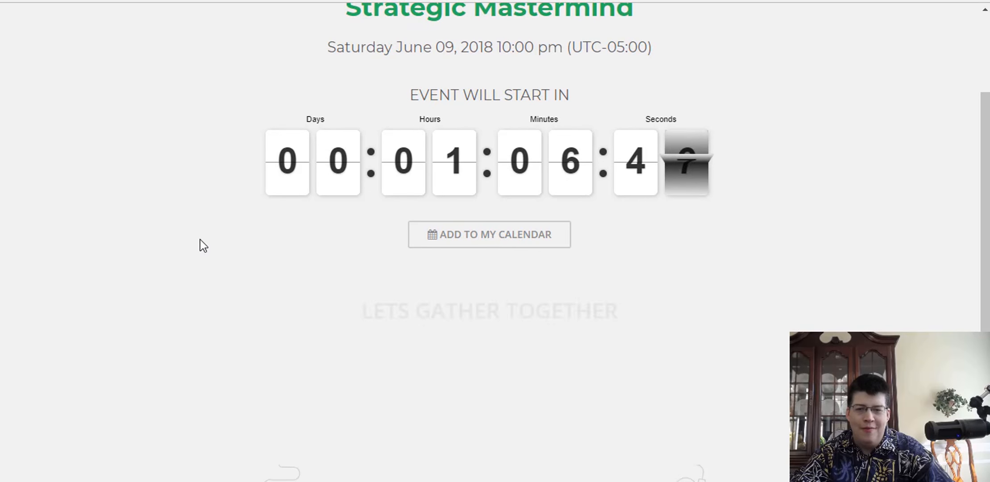
scroll(380, 228, down, 5)
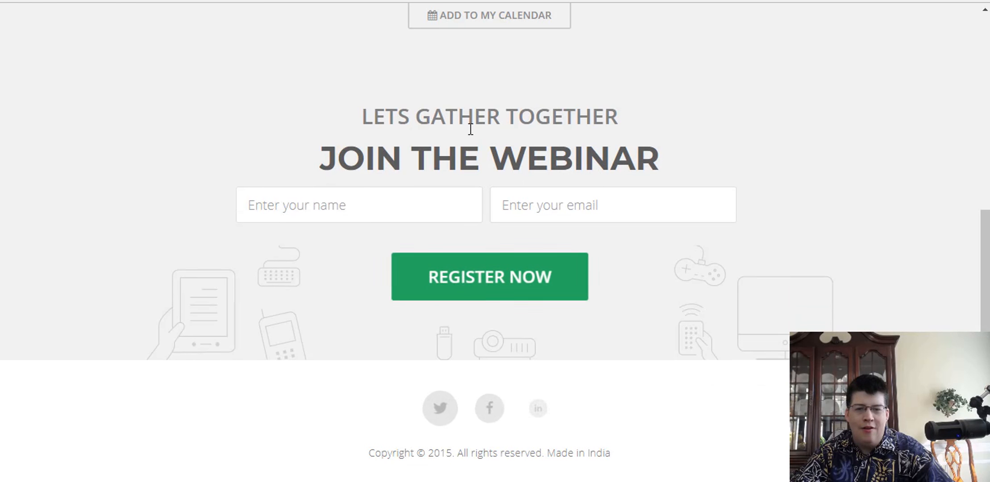
click(316, 207)
click(604, 199)
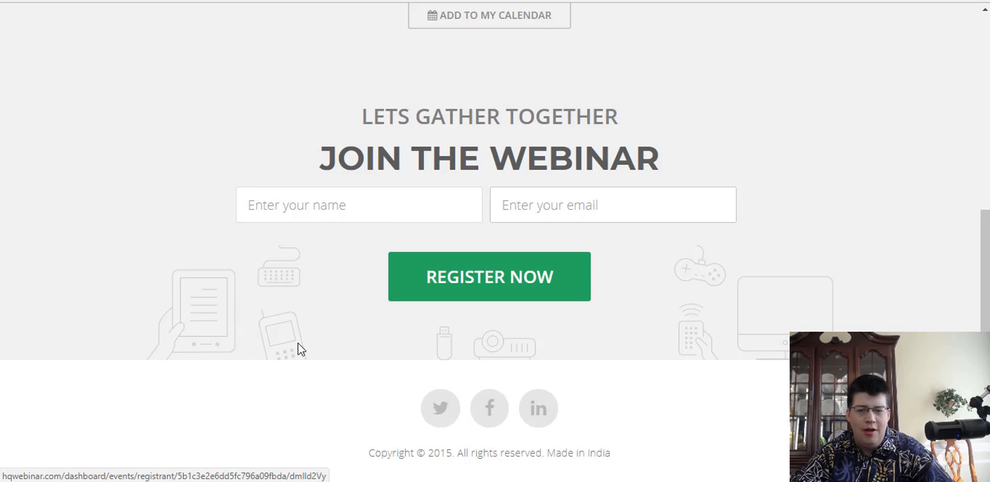
scroll(277, 303, up, 8)
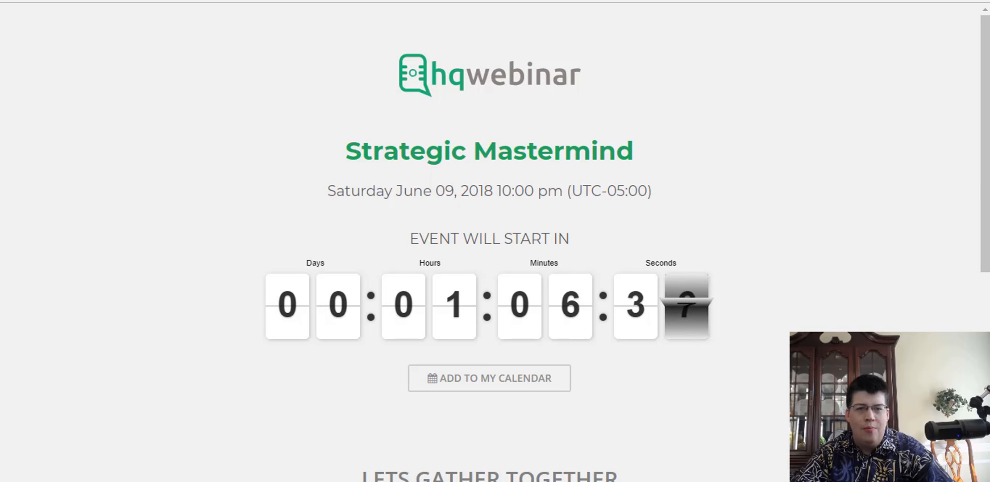
Back in Webinar Details, enter the description 'This is the best mastermind that you will ever attend!'.
key(ctrl+shift+Tab)
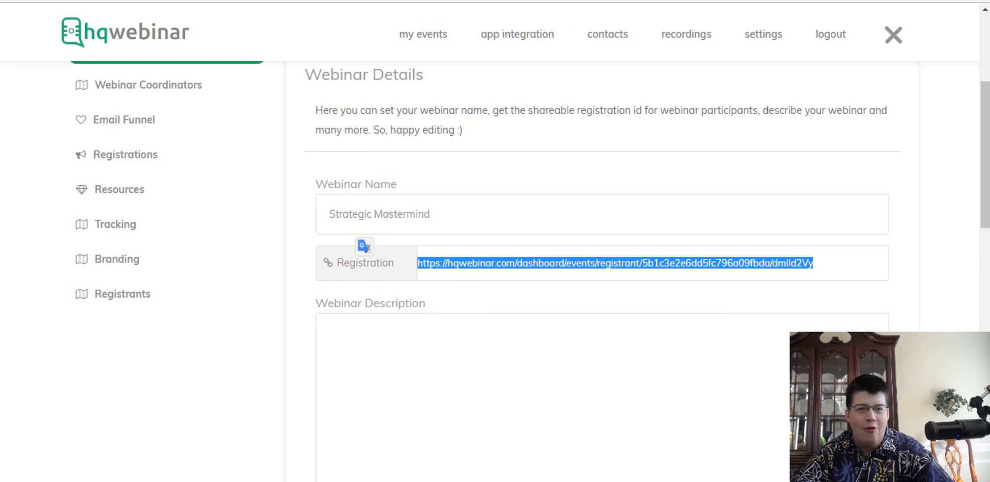
click(252, 219)
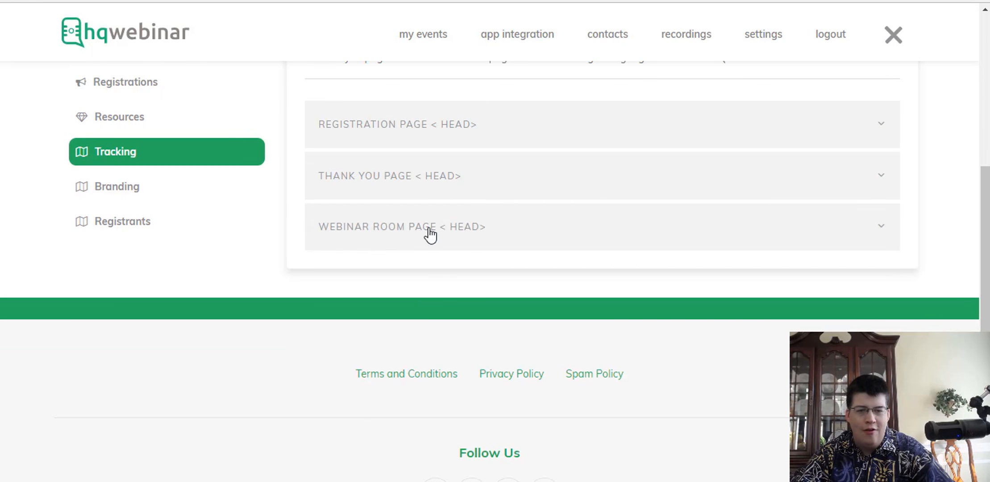
click(136, 268)
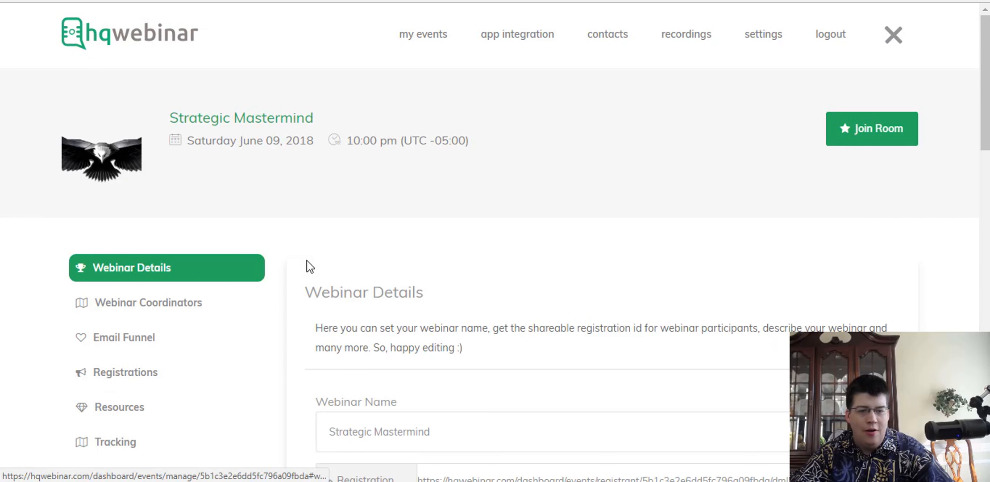
scroll(290, 268, down, 5)
scroll(250, 362, down, 5)
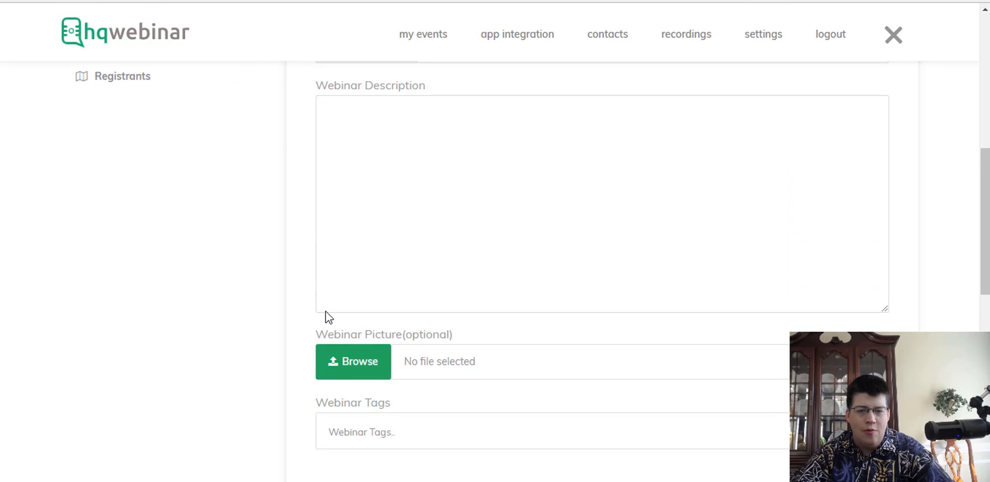
click(410, 206)
text(This is the bes)
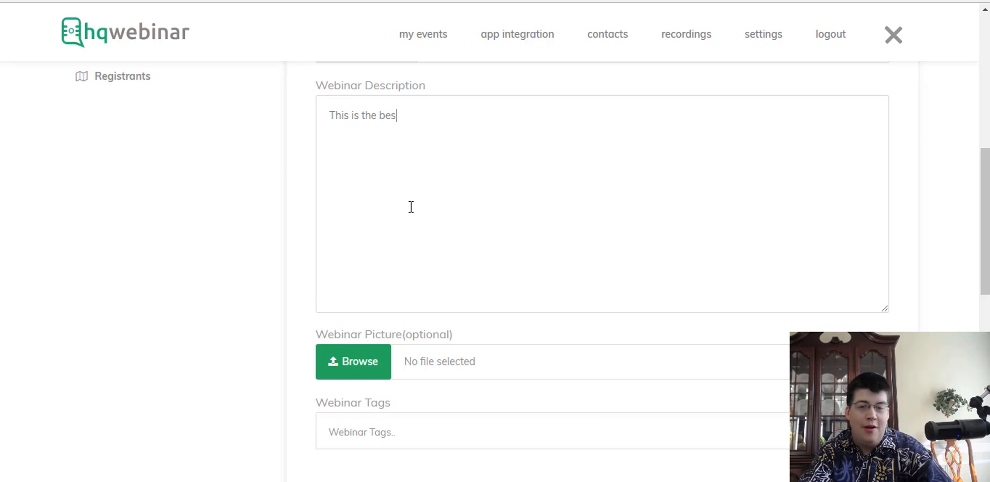
text(t )
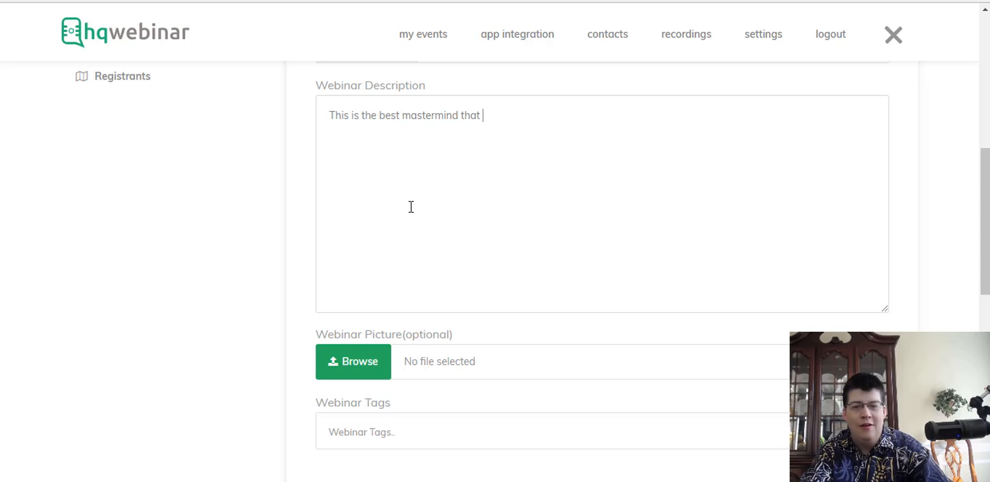
text(mastermind taht yo you will ever)
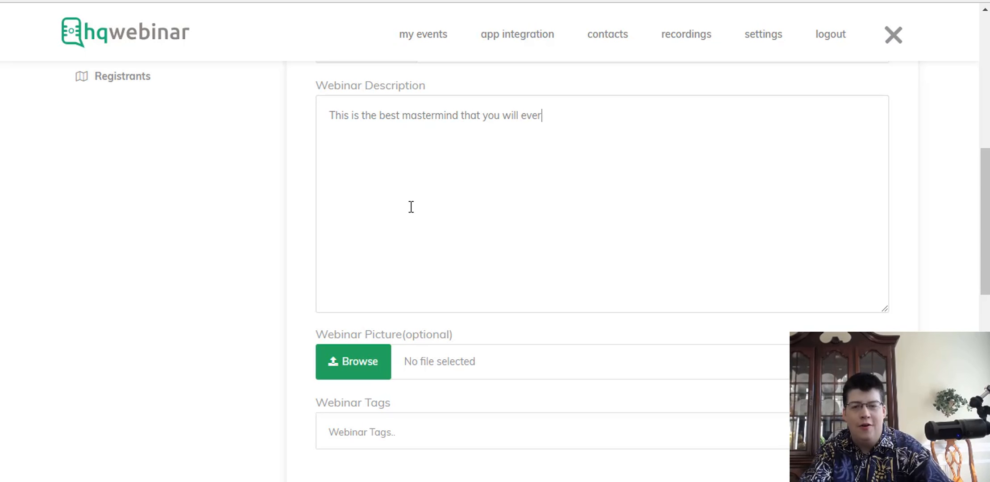
text( attend!)
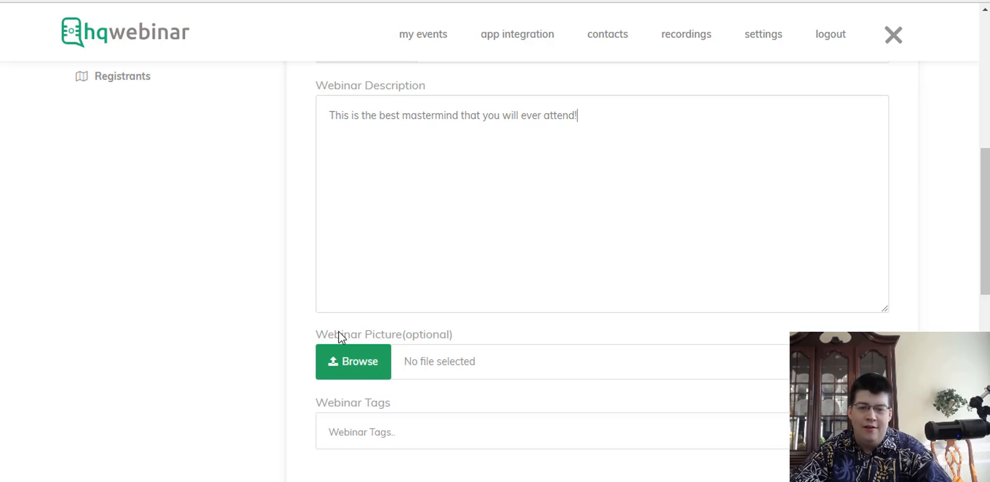
Pick Desktop--terminator.png as the new webinar picture.
click(349, 374)
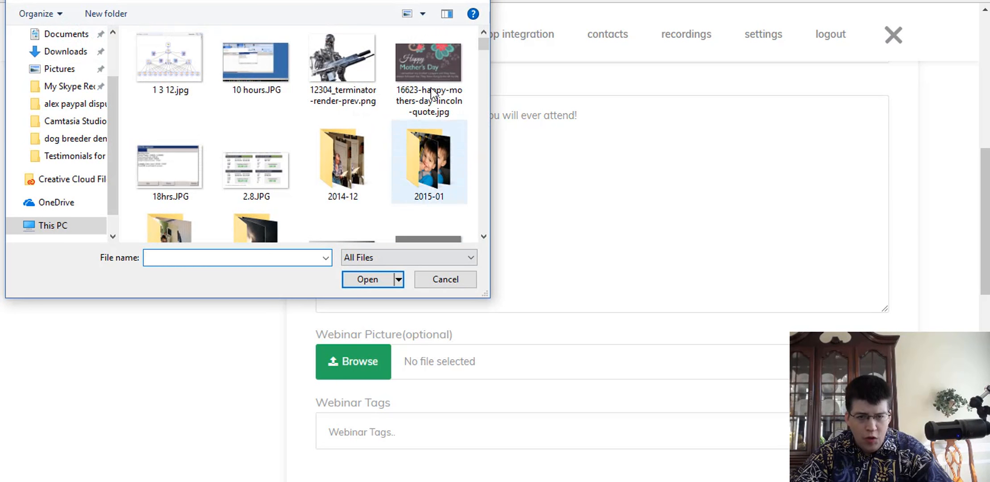
click(355, 58)
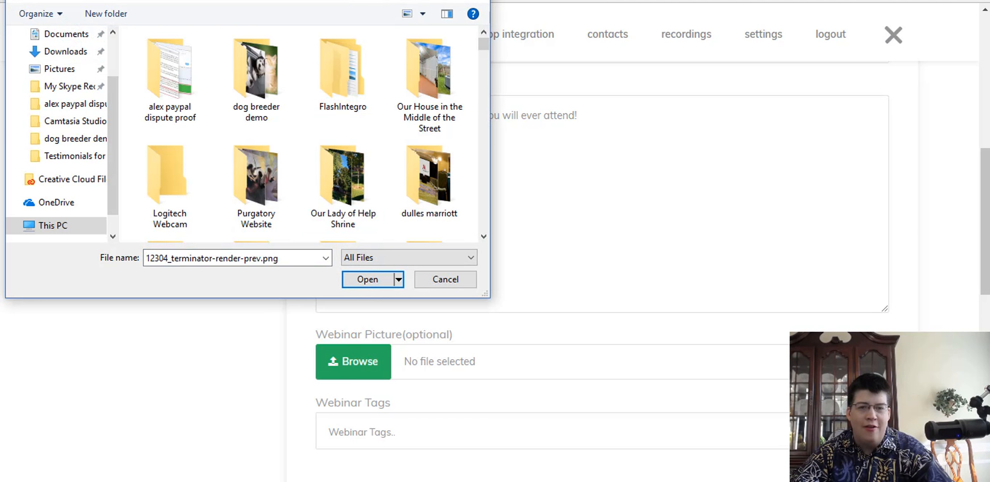
text(tar)
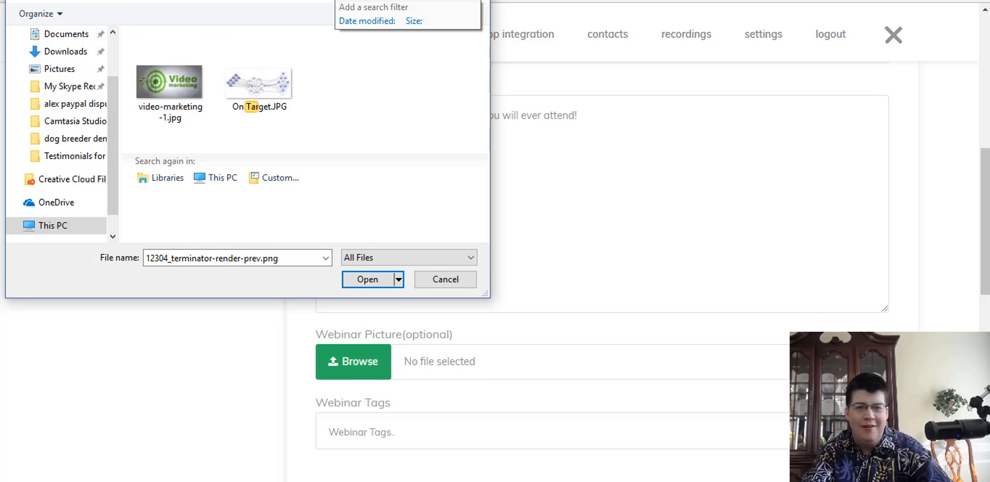
key(BackSpace)
key(BackSpace)
text(erm)
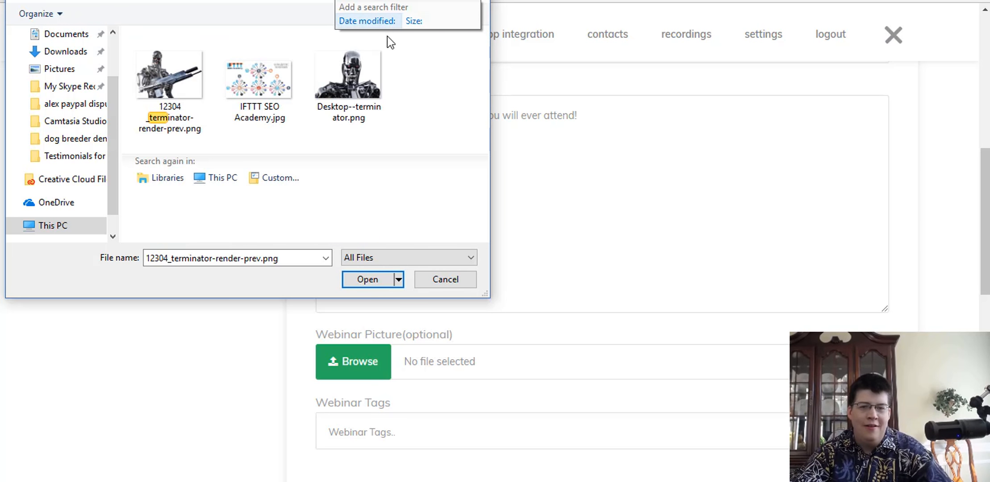
click(352, 85)
click(379, 281)
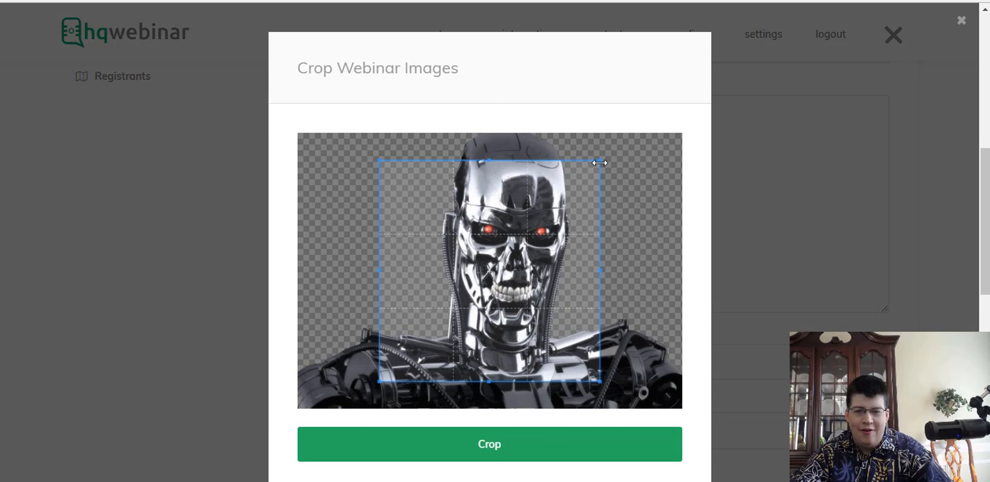
Crop it to the full image height around the robot's head and shoulders.
drag(598, 160, 639, 120)
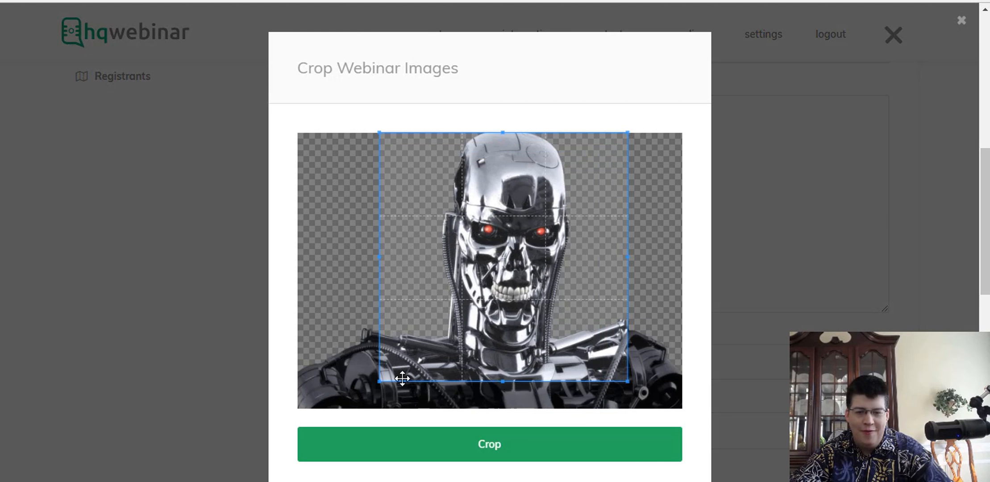
drag(506, 380, 507, 419)
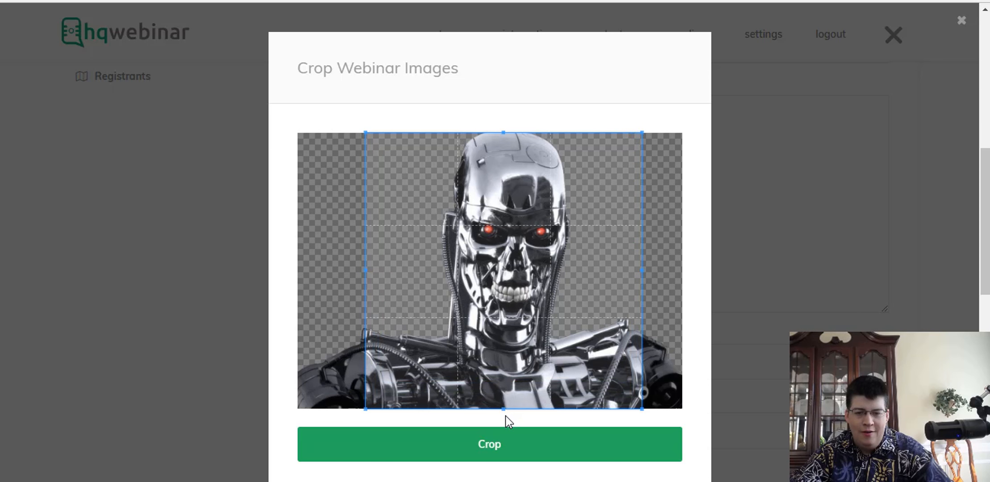
click(496, 446)
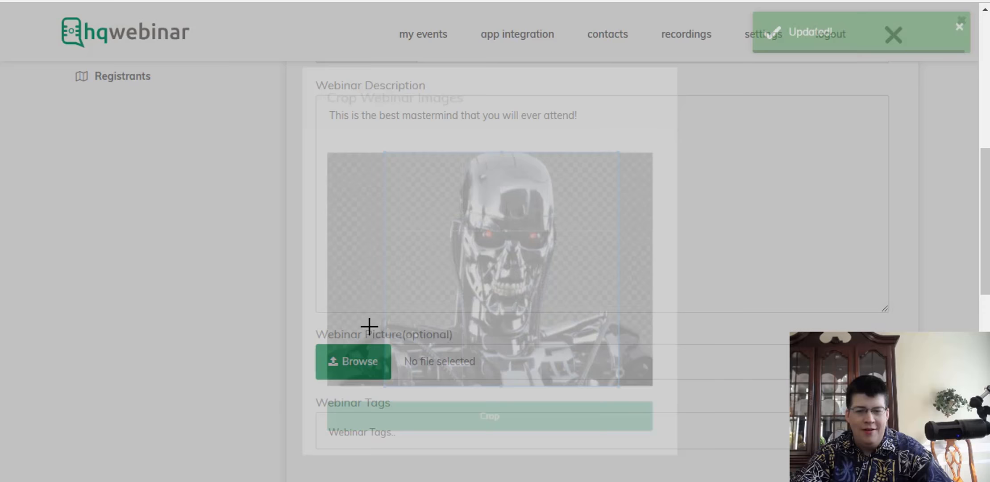
Set attendee chat to public and leave post-webinar redirect turned off.
scroll(258, 308, down, 3)
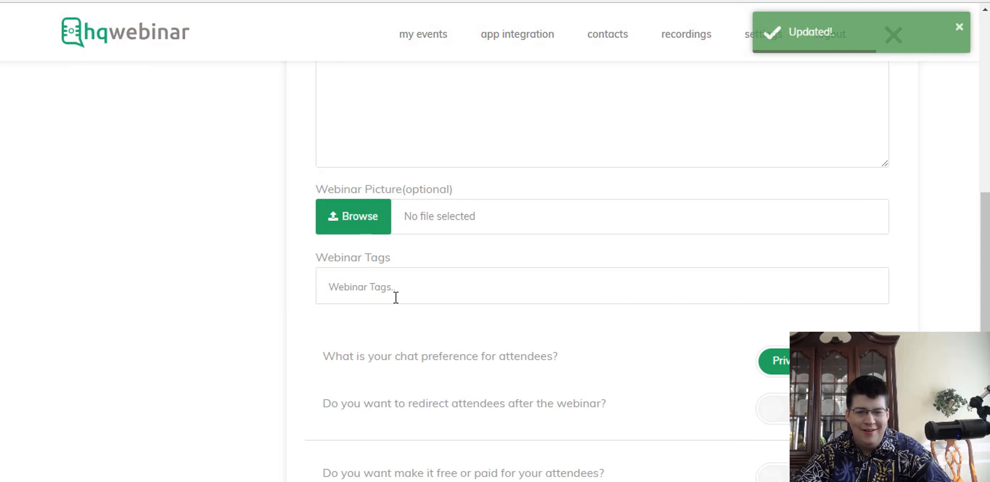
scroll(413, 345, down, 5)
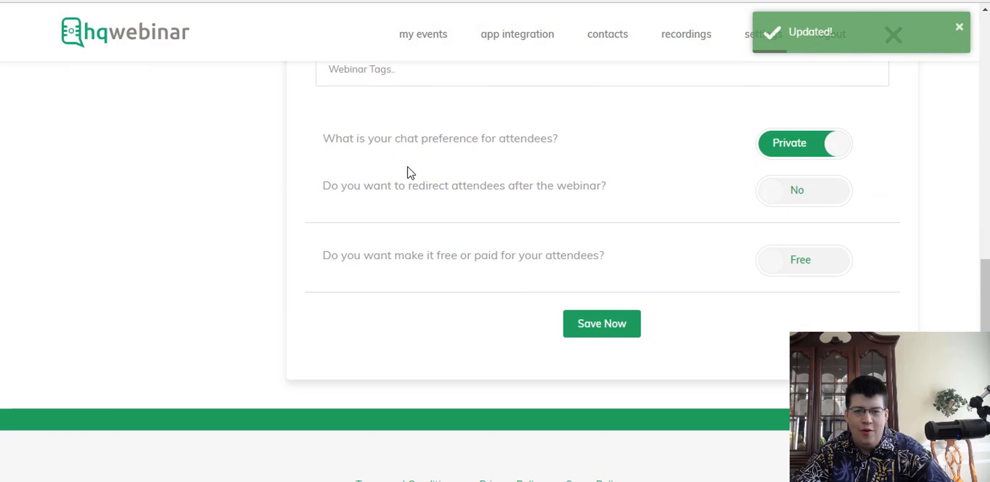
click(787, 151)
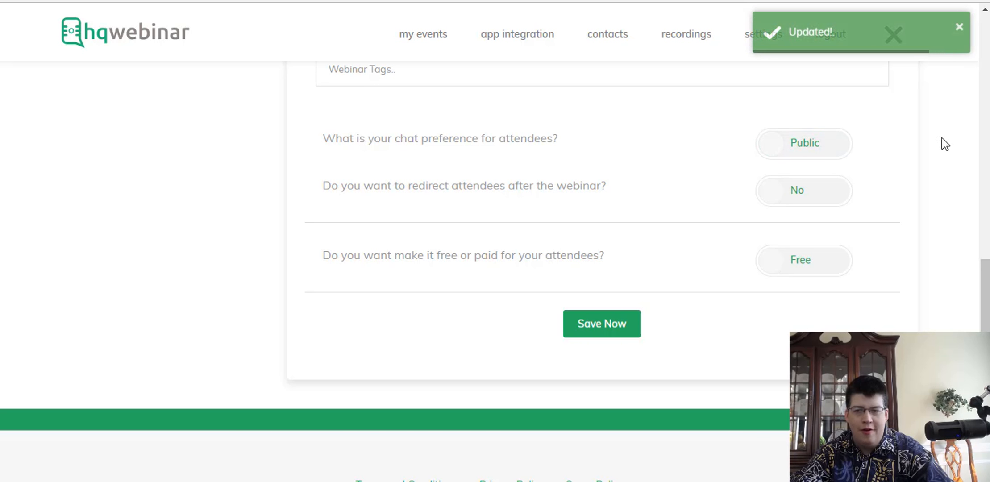
click(803, 148)
click(798, 152)
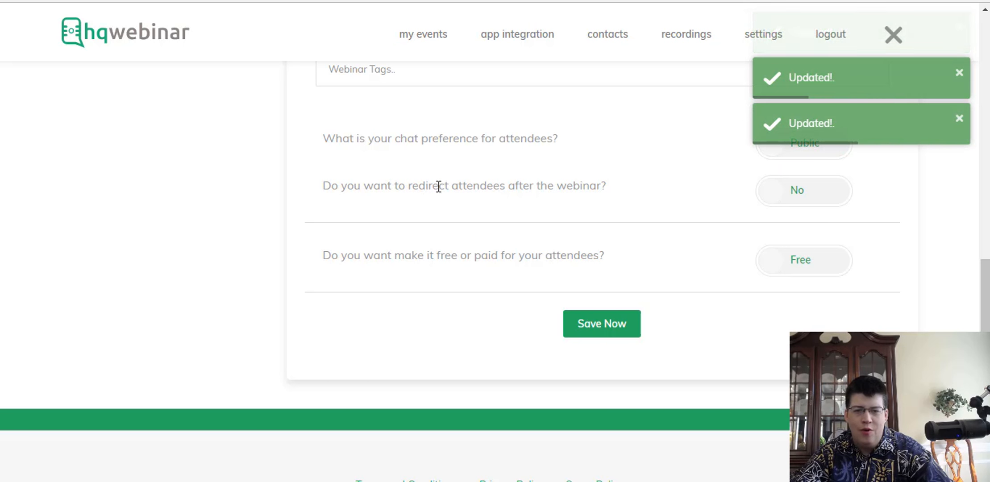
click(802, 197)
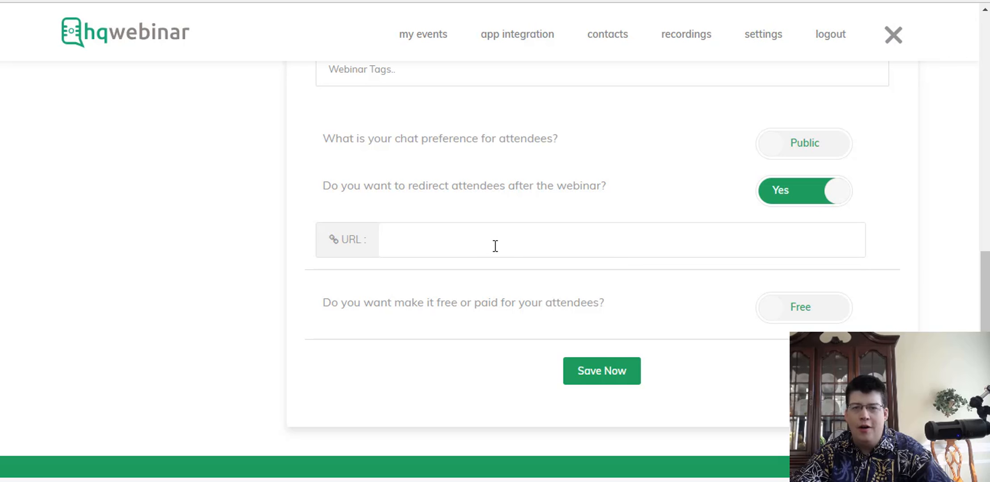
click(800, 197)
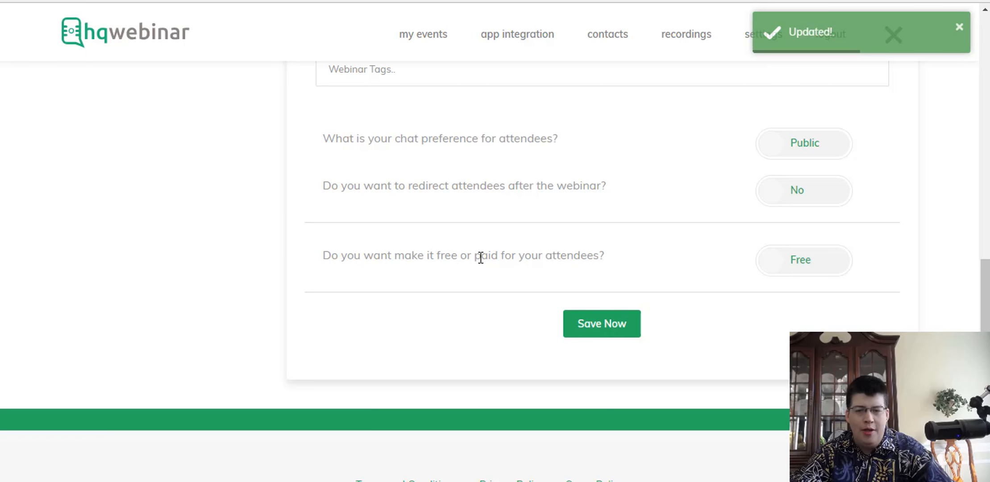
Keep the webinar free with no amount, and save the settings.
click(800, 267)
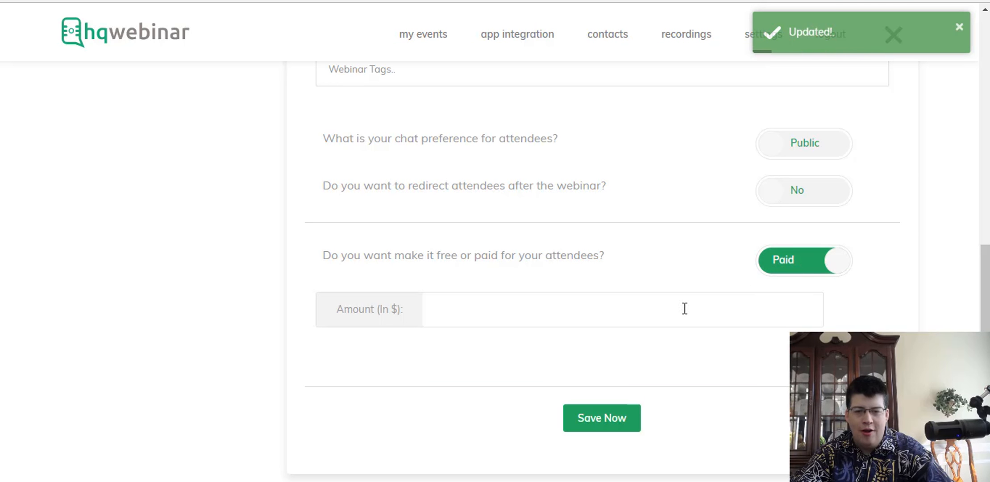
text(200)
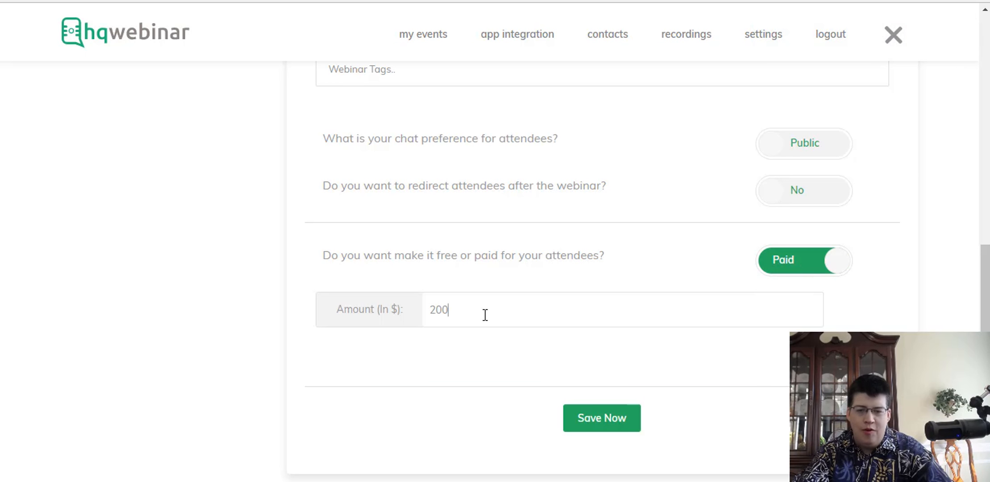
key(BackSpace)
key(BackSpace)
key(BackSpace)
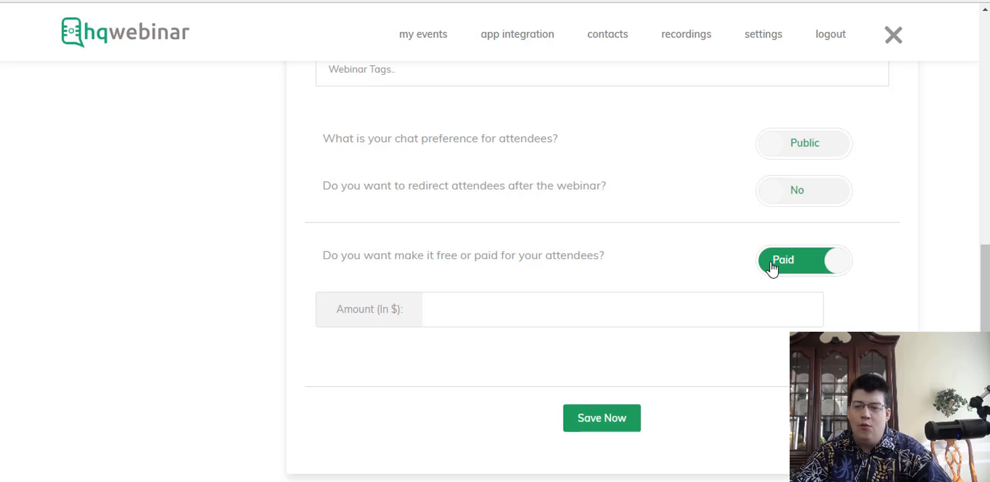
click(813, 274)
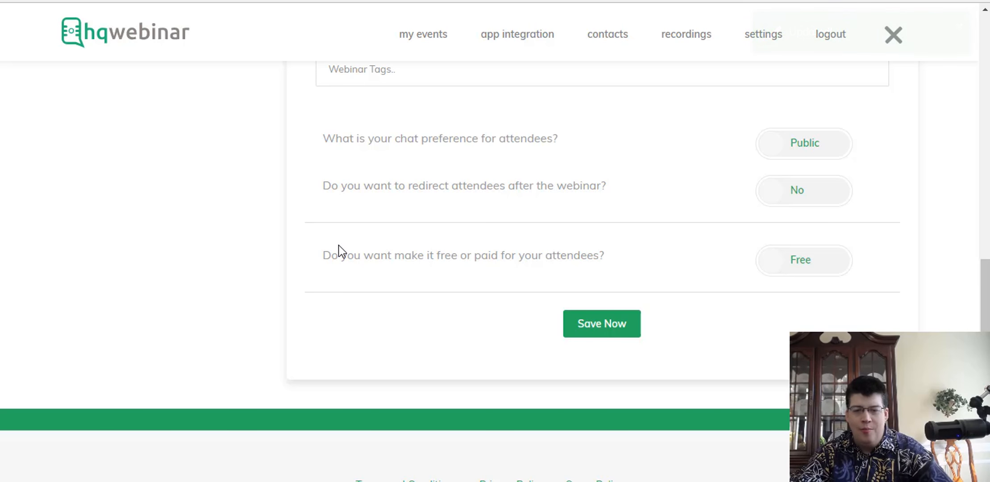
click(601, 324)
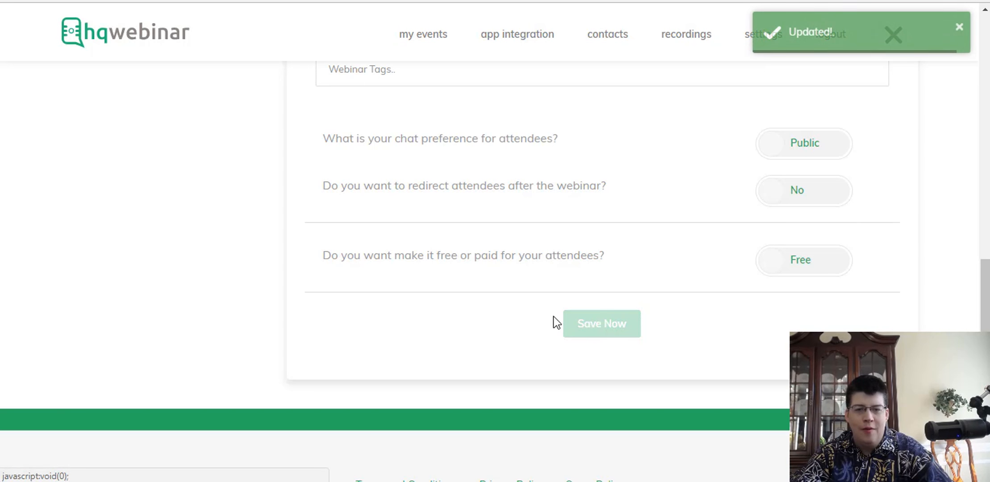
scroll(268, 234, up, 13)
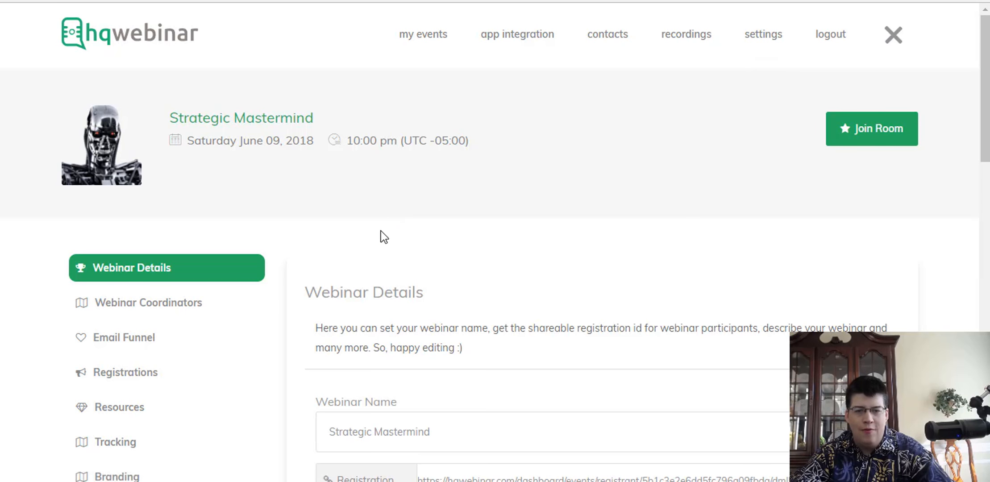
scroll(381, 230, down, 3)
scroll(352, 259, down, 2)
click(346, 267)
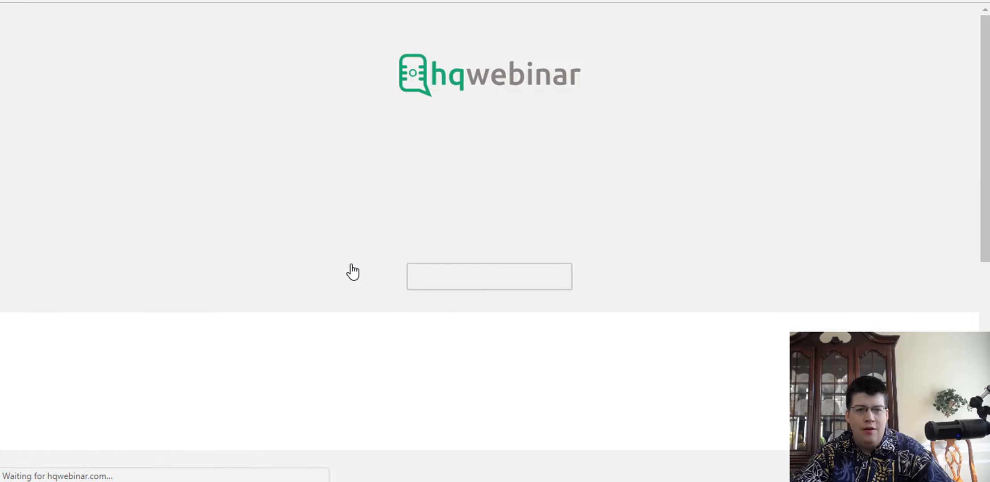
scroll(239, 231, down, 8)
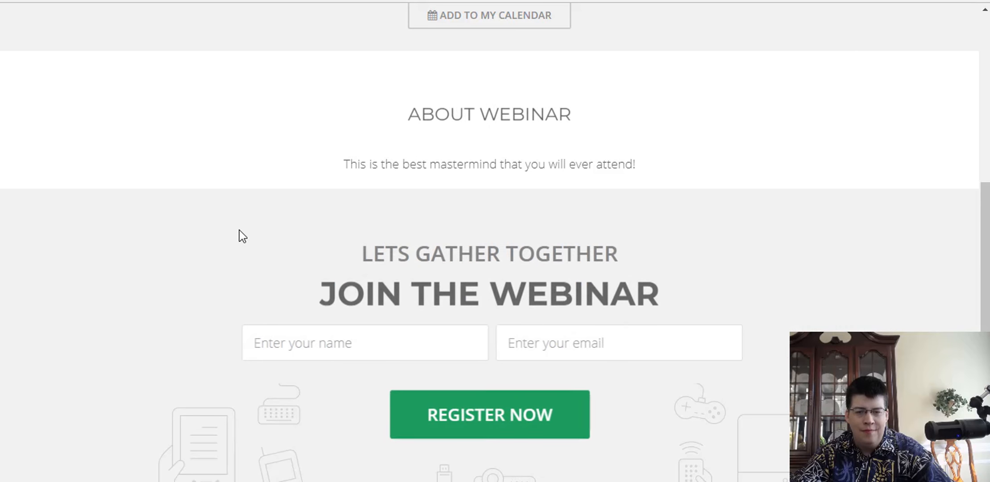
scroll(238, 230, down, 2)
scroll(405, 204, up, 2)
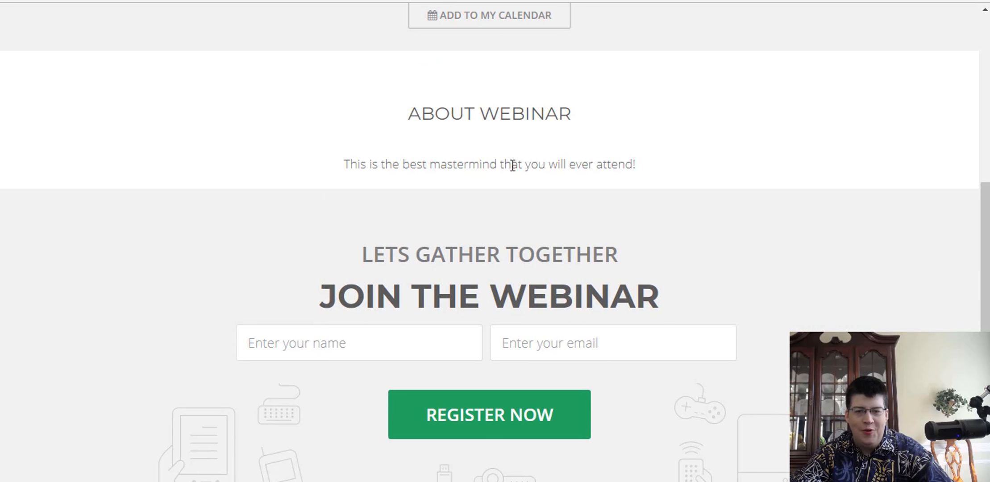
scroll(188, 274, down, 3)
scroll(173, 275, up, 11)
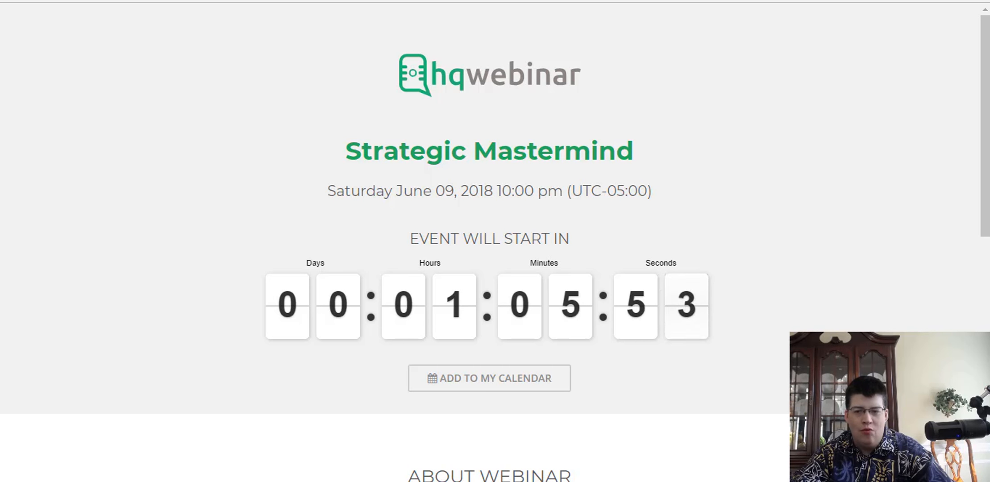
click(343, 0)
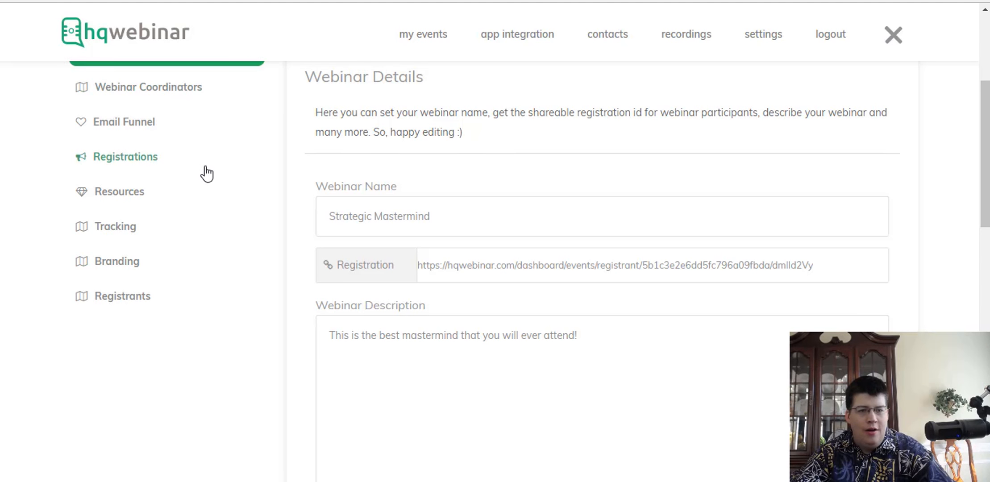
In Webinar Coordinators, enter the co-host's name and move on to their email.
scroll(203, 172, up, 5)
scroll(156, 280, down, 3)
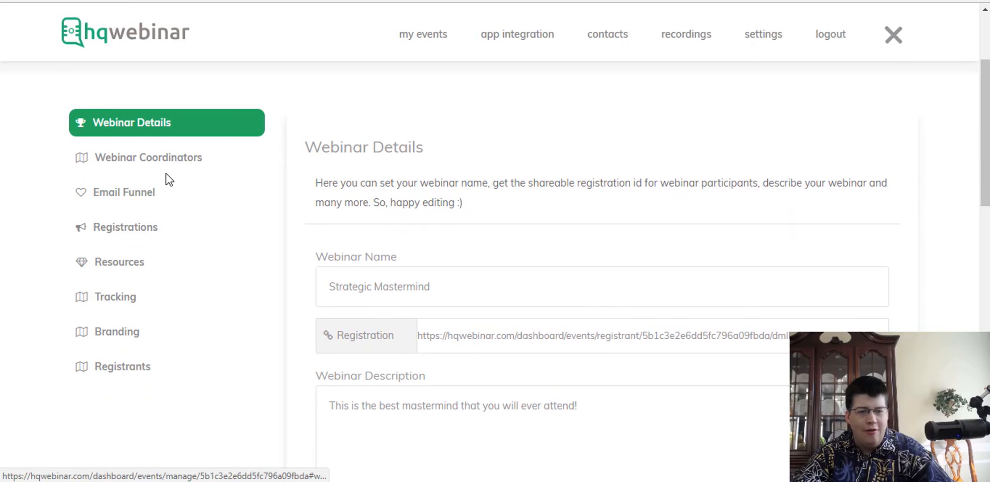
click(164, 166)
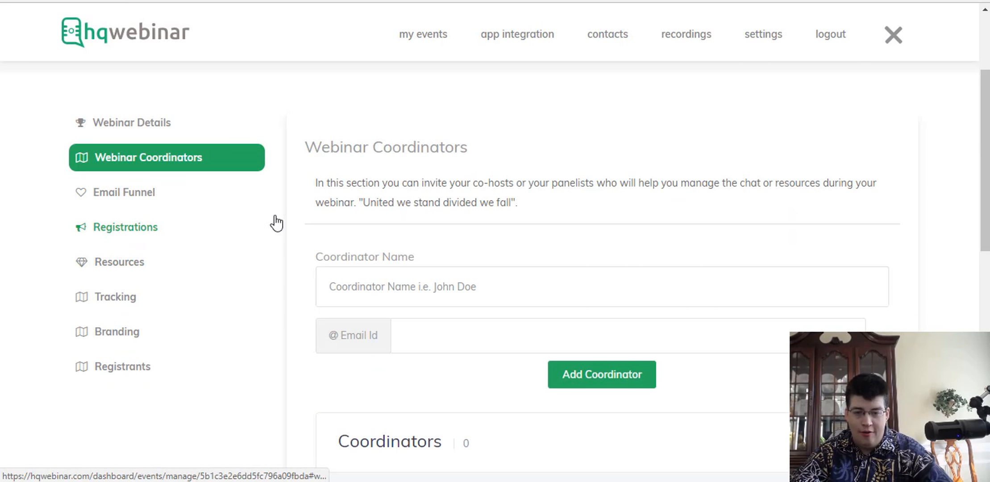
click(424, 280)
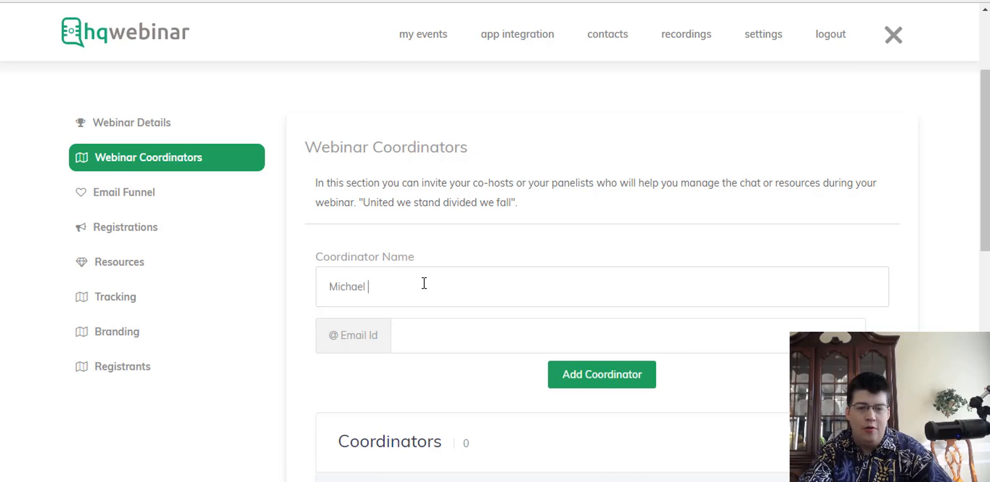
click(449, 335)
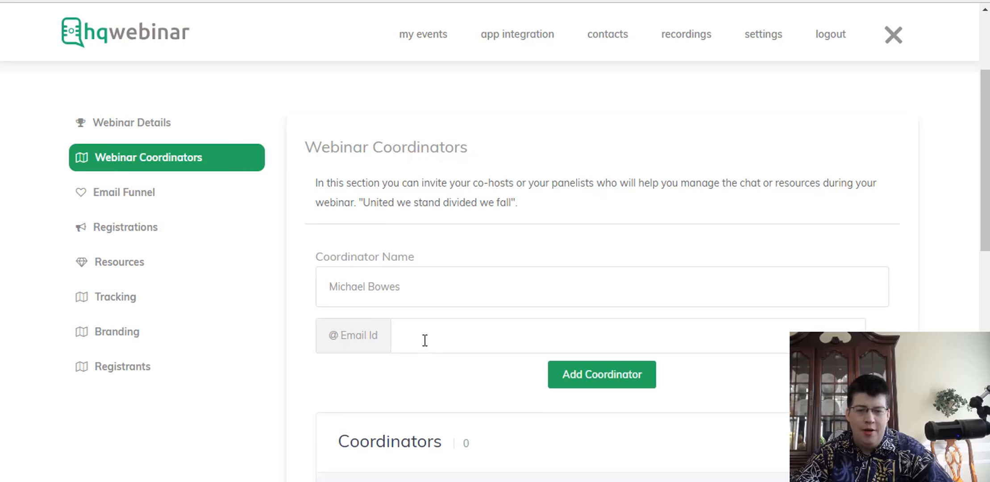
scroll(421, 338, down, 2)
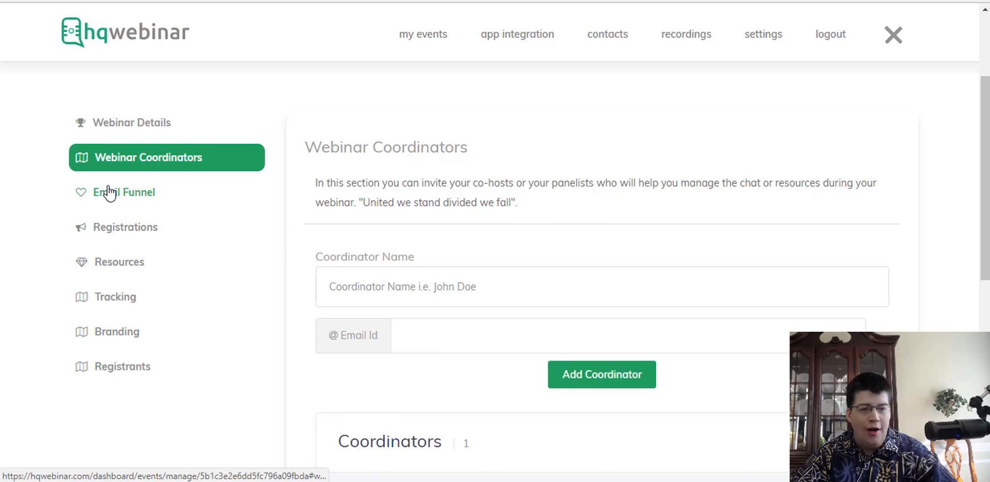
Switch HQwebinar Automatic Emails in Email Funnel from Disabled to Live.
click(136, 196)
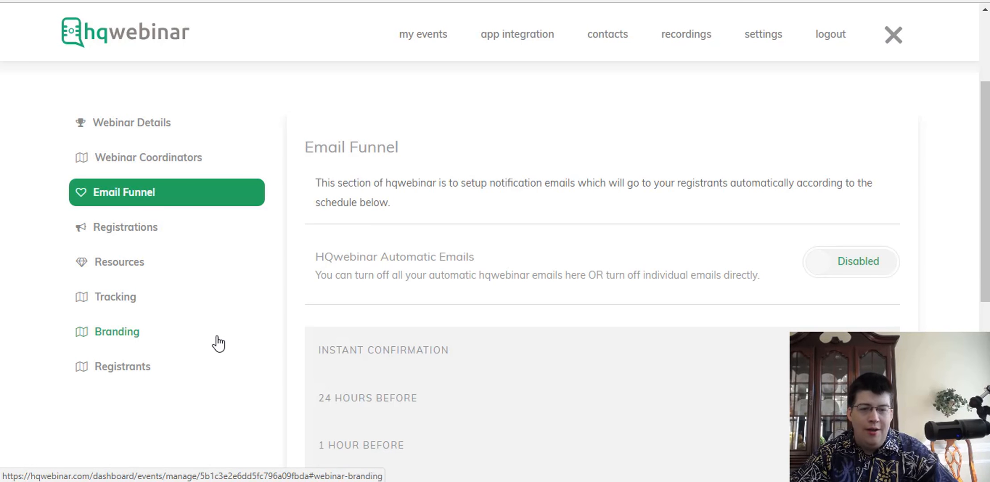
scroll(415, 386, down, 3)
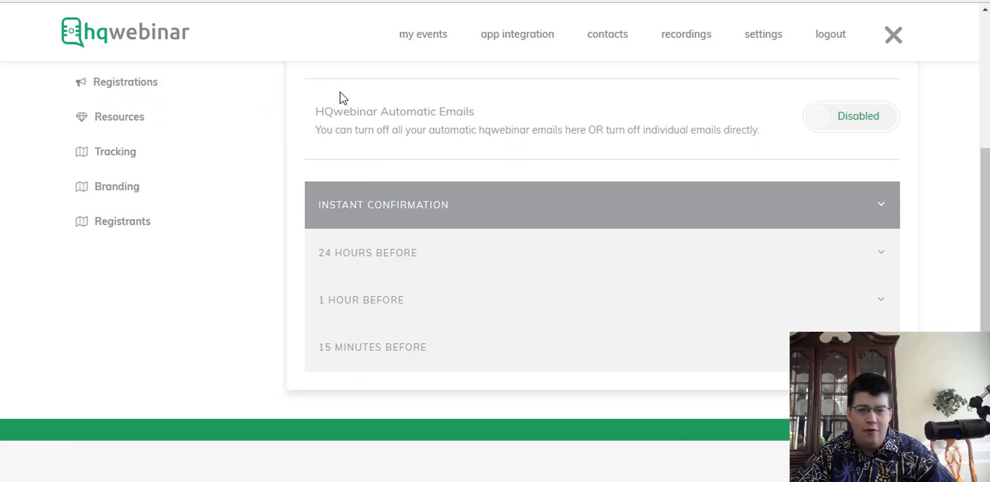
click(854, 121)
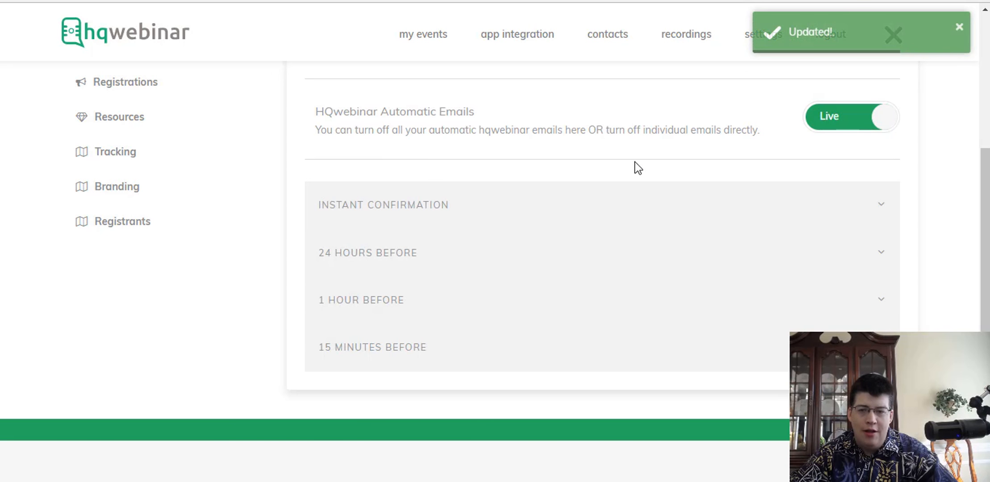
Expand and read through the 24 Hours Before reminder email preview.
click(363, 264)
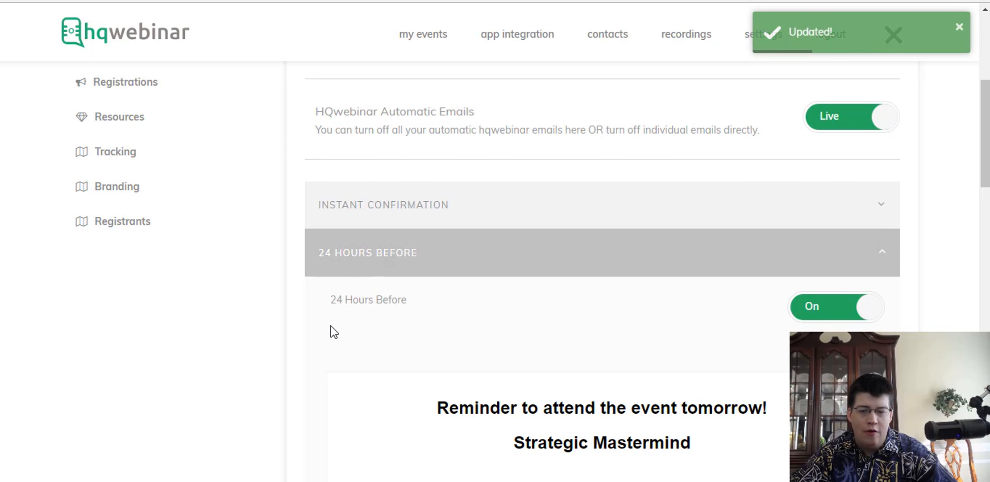
scroll(334, 332, down, 5)
scroll(440, 252, down, 3)
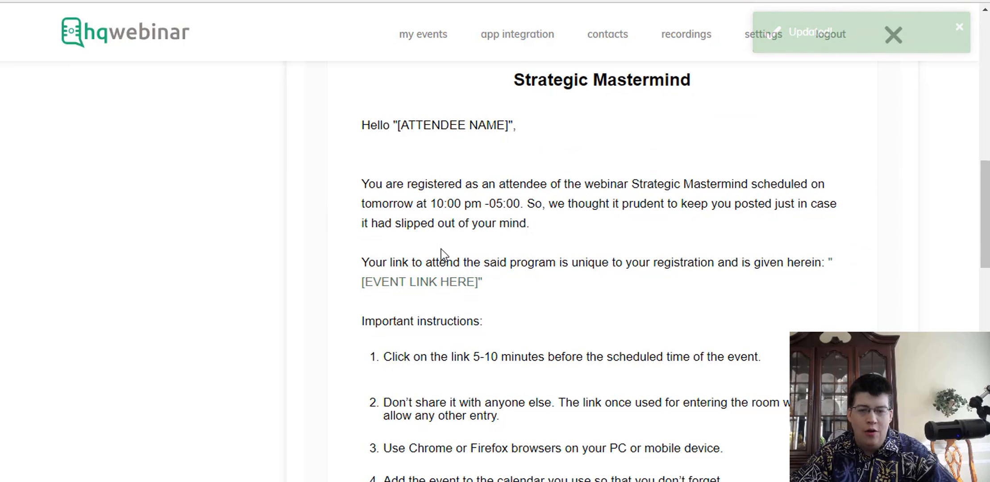
scroll(441, 268, down, 3)
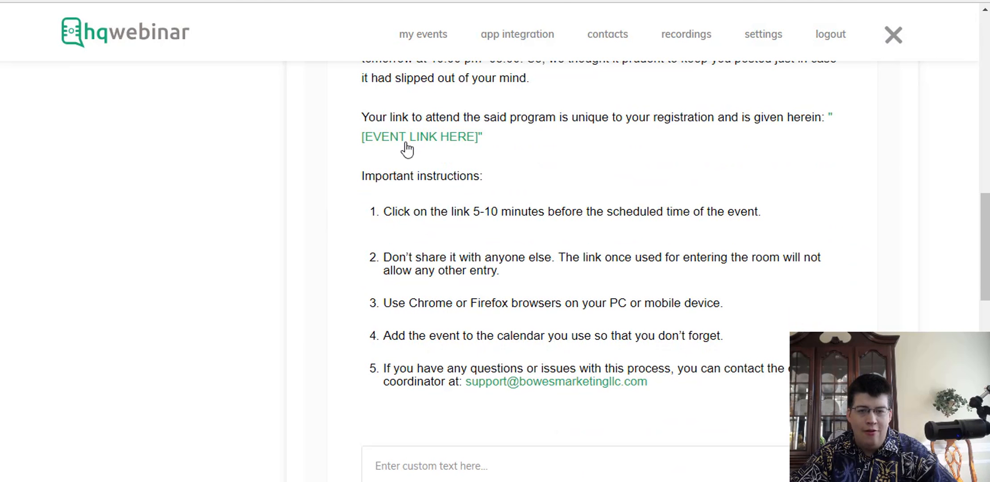
scroll(540, 244, down, 5)
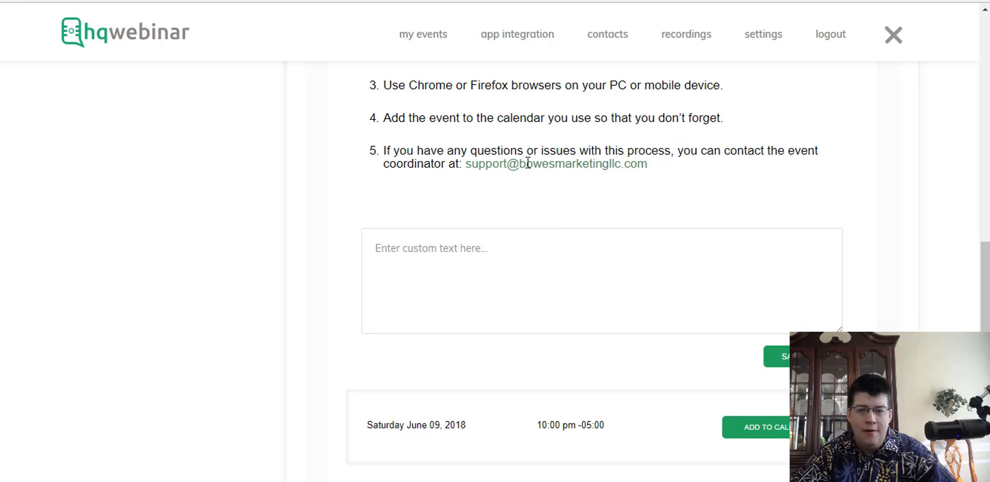
scroll(510, 220, down, 3)
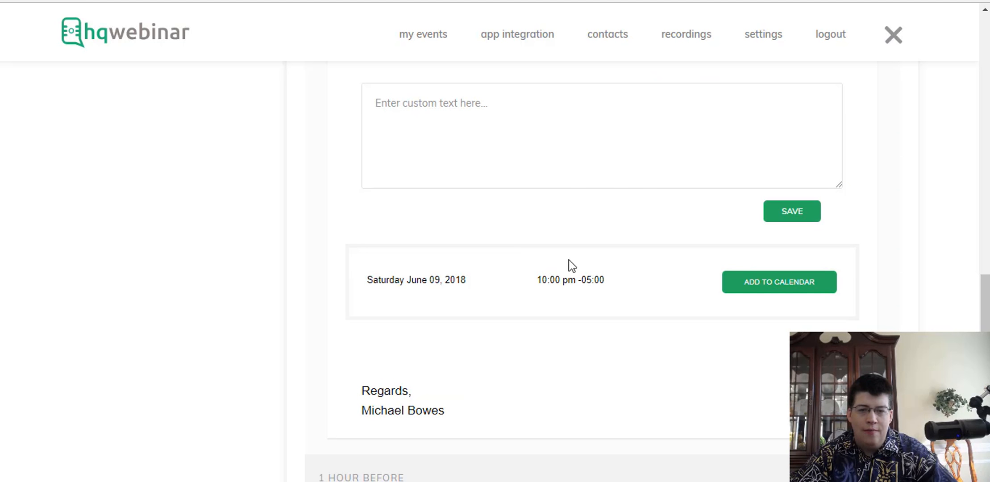
click(466, 131)
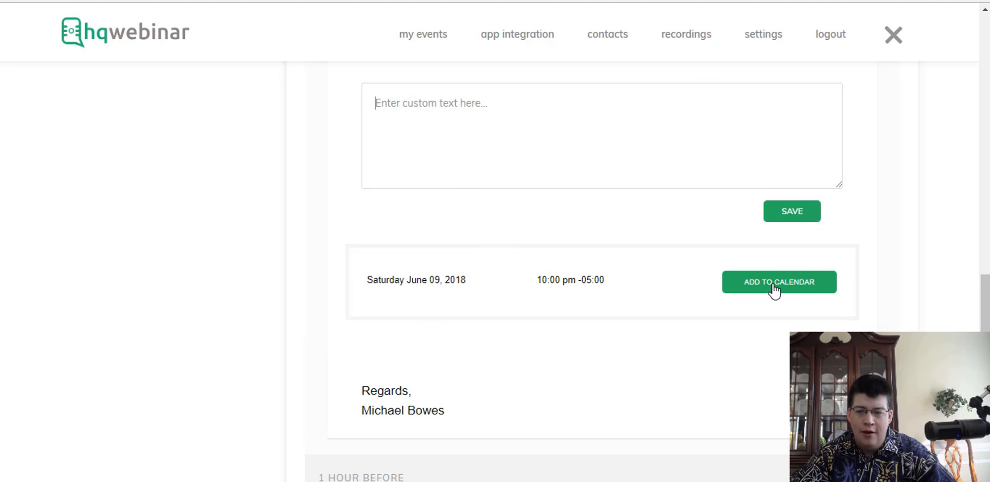
scroll(647, 352, down, 6)
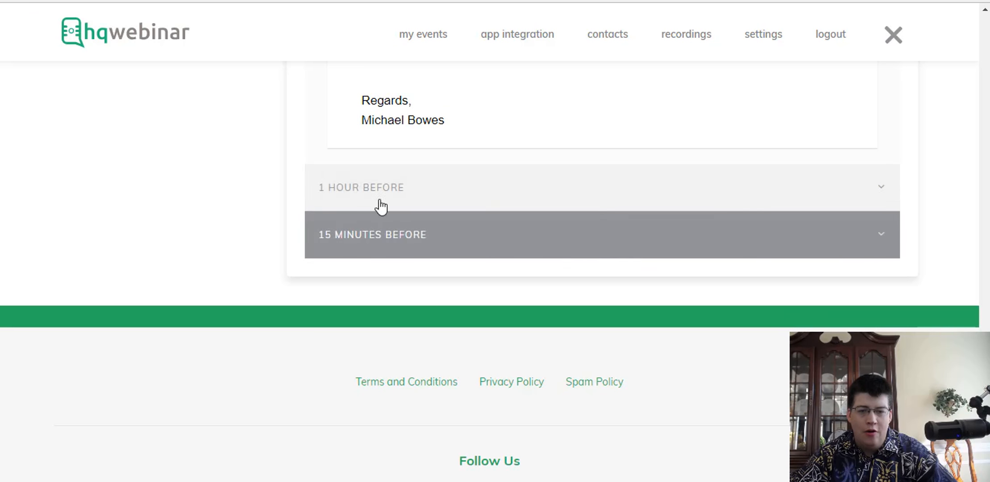
scroll(221, 236, up, 12)
scroll(513, 258, up, 4)
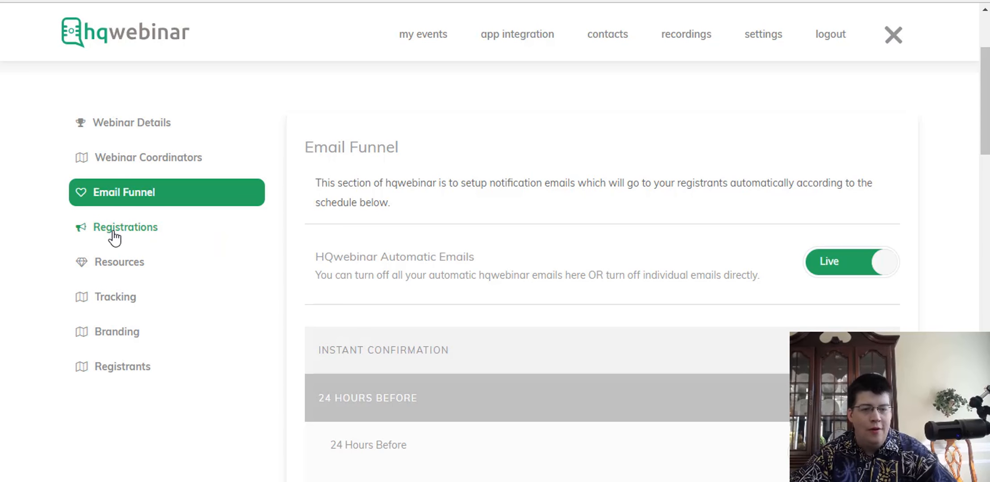
Open the registration form settings and try out adding a new text field.
click(125, 241)
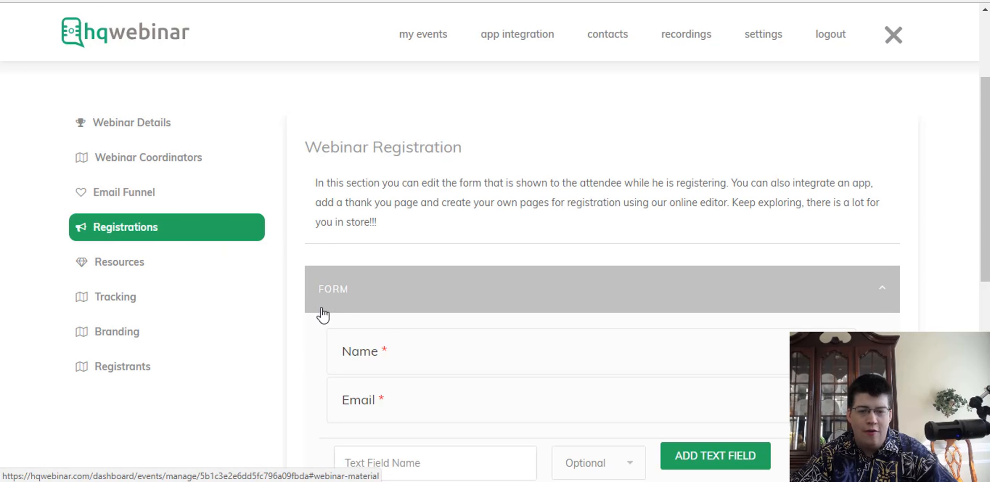
scroll(312, 308, down, 5)
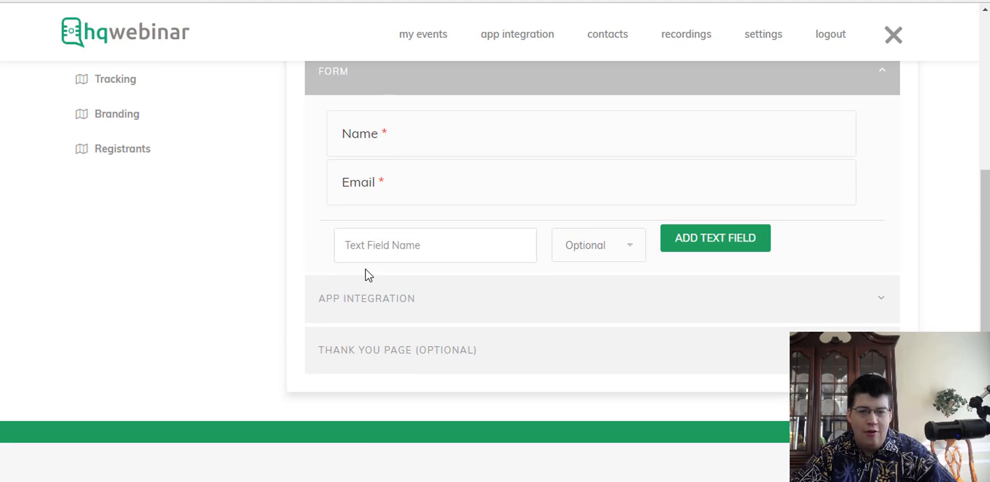
scroll(367, 273, up, 2)
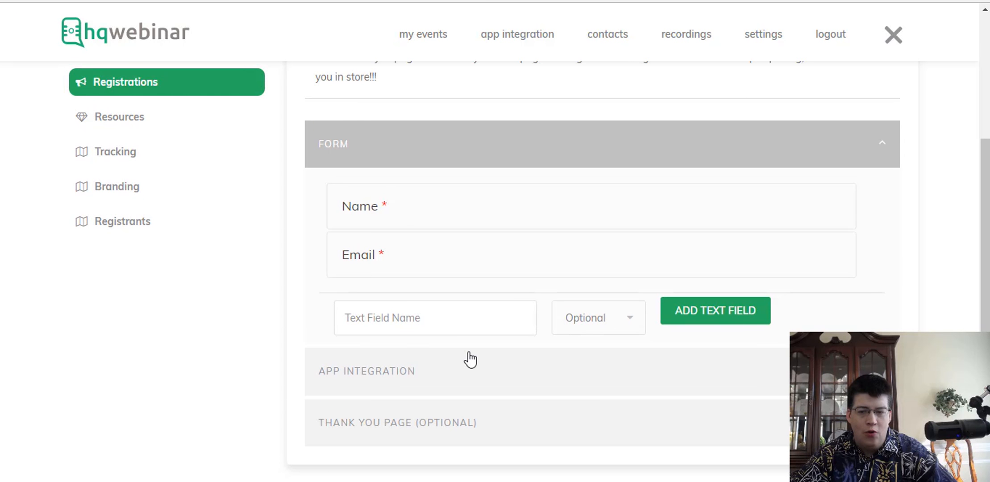
click(407, 317)
click(592, 316)
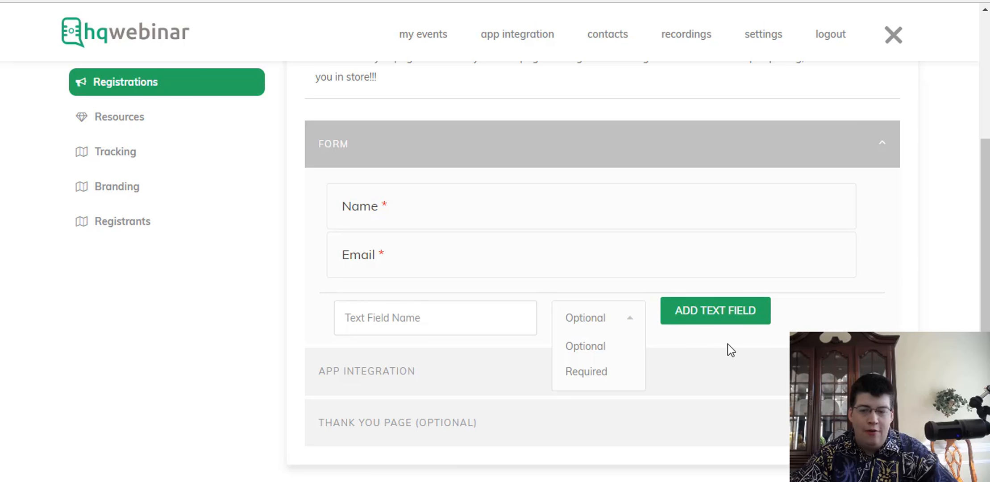
click(718, 316)
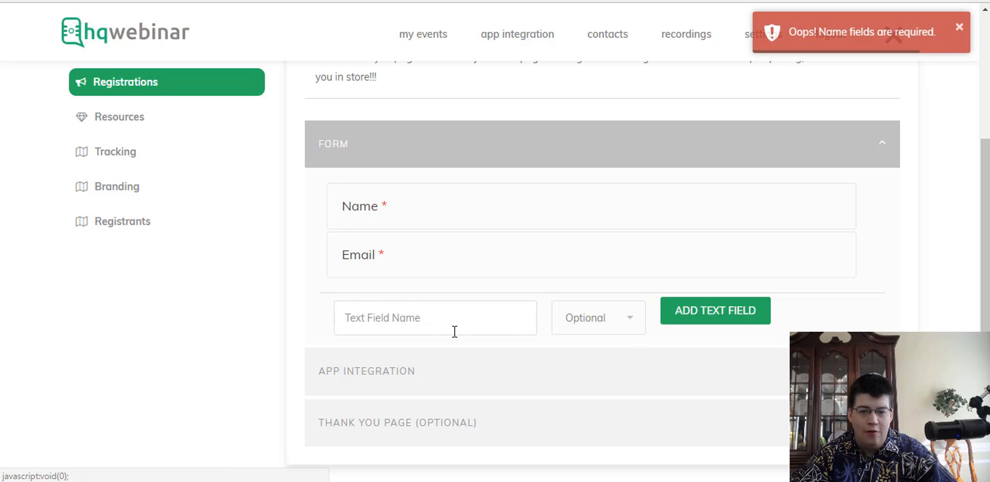
click(435, 322)
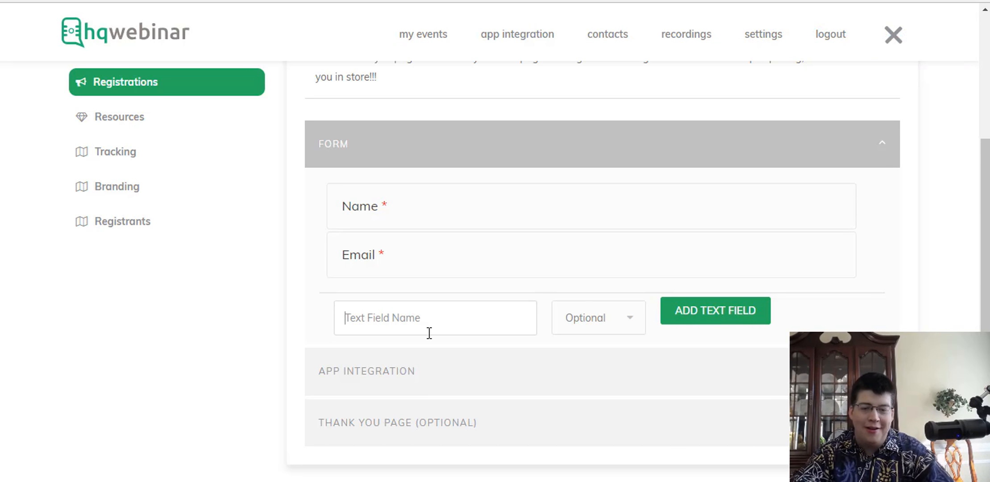
scroll(322, 304, up, 2)
scroll(323, 310, down, 3)
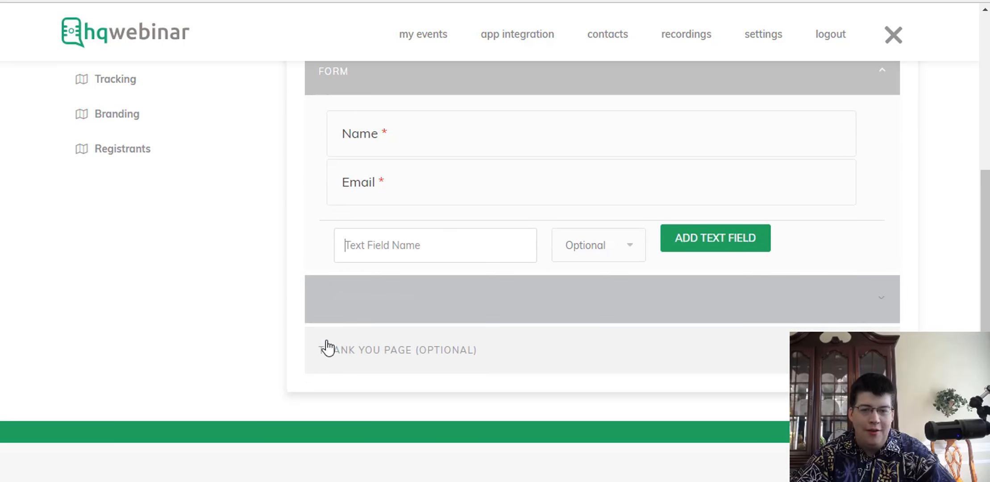
Expand App Integration and browse the Choose App and Choose List options without connecting any app.
click(385, 316)
scroll(318, 332, down, 3)
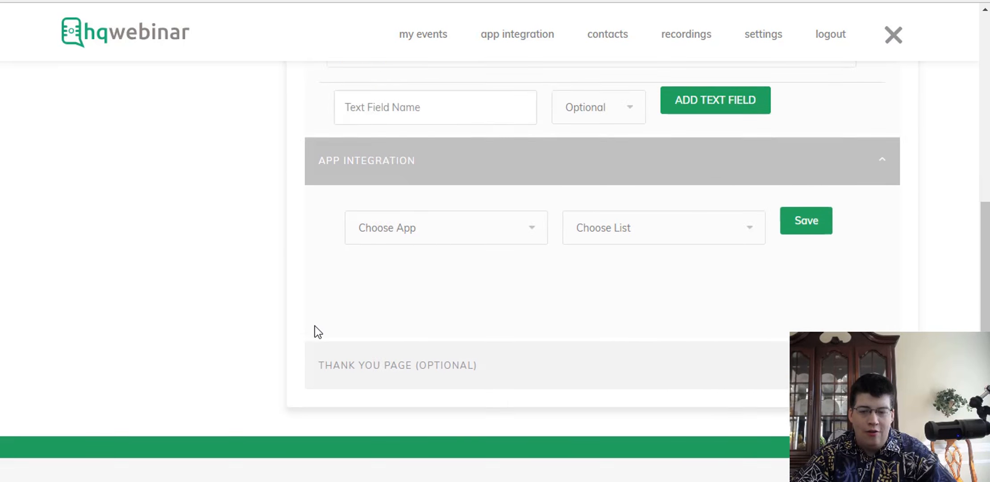
scroll(315, 332, down, 2)
click(426, 150)
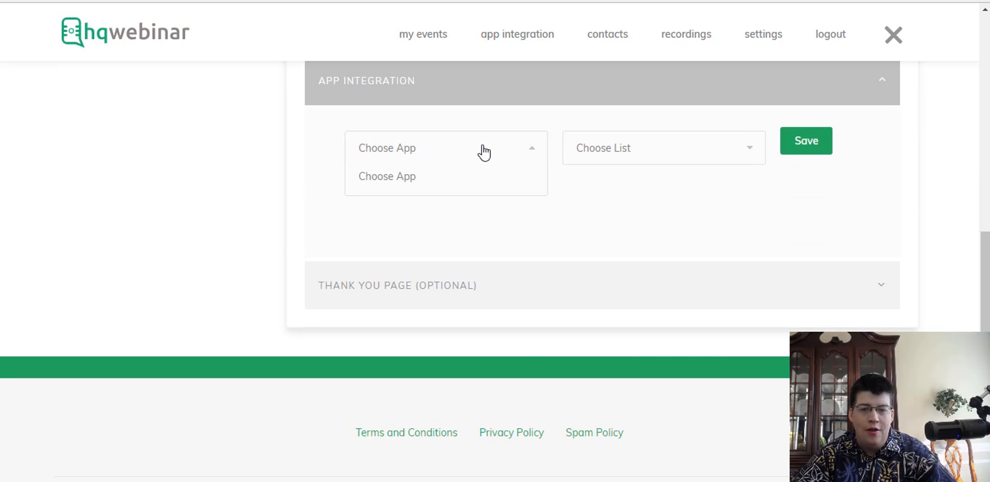
click(628, 148)
click(408, 153)
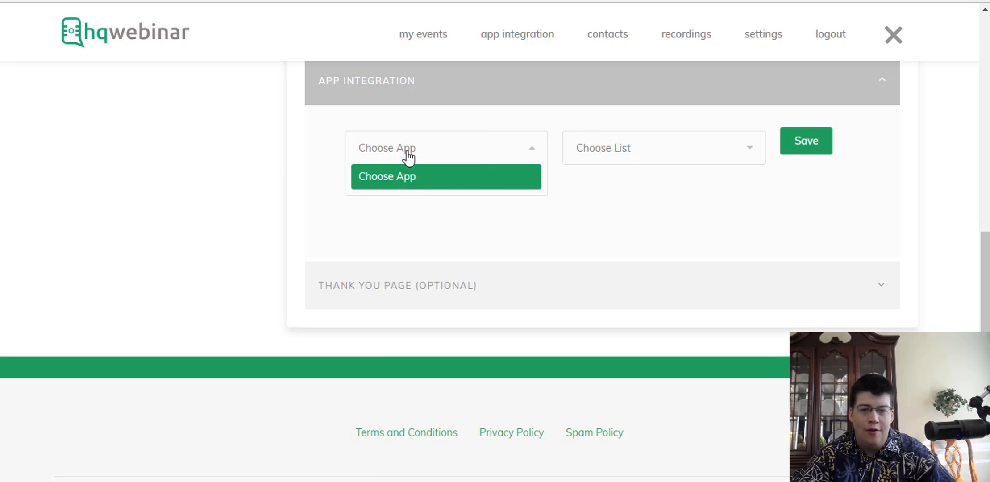
click(393, 187)
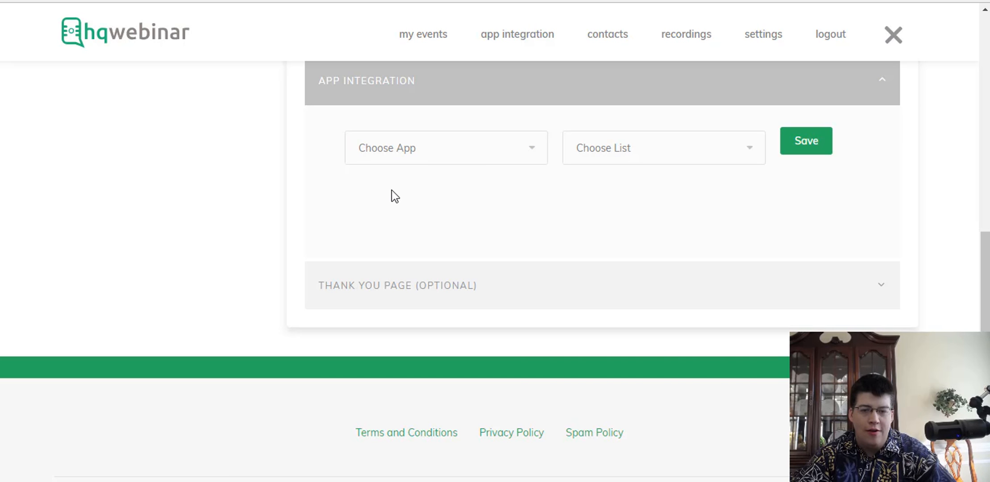
Expand the Thank You Page (Optional) redirect section.
click(400, 298)
scroll(281, 343, down, 3)
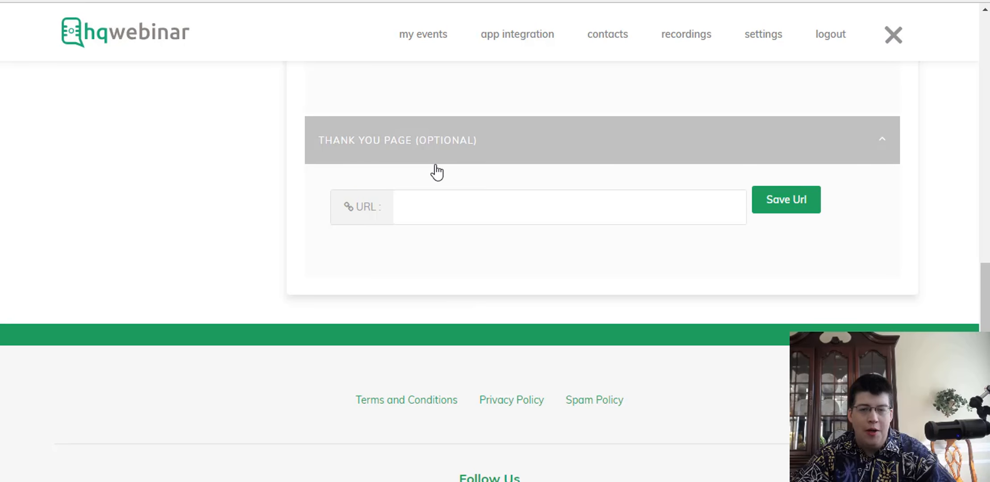
scroll(424, 183, up, 10)
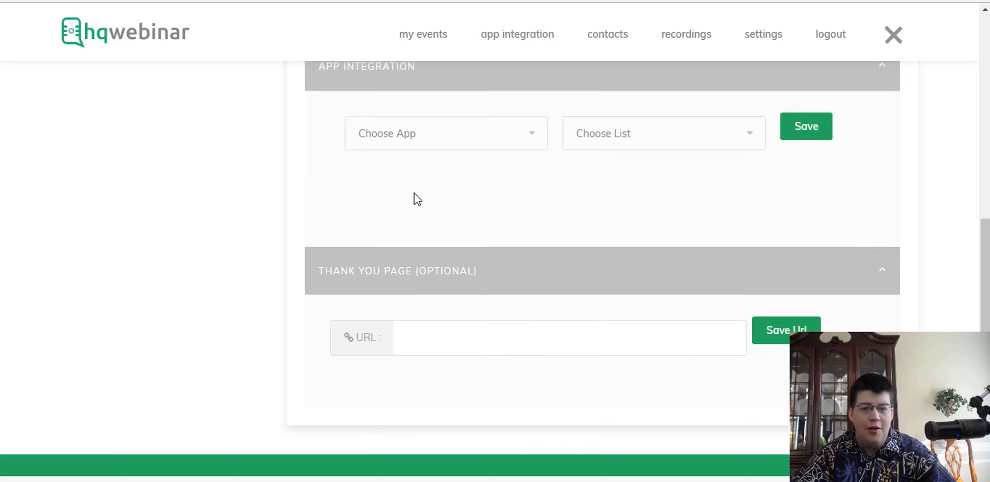
scroll(286, 250, down, 3)
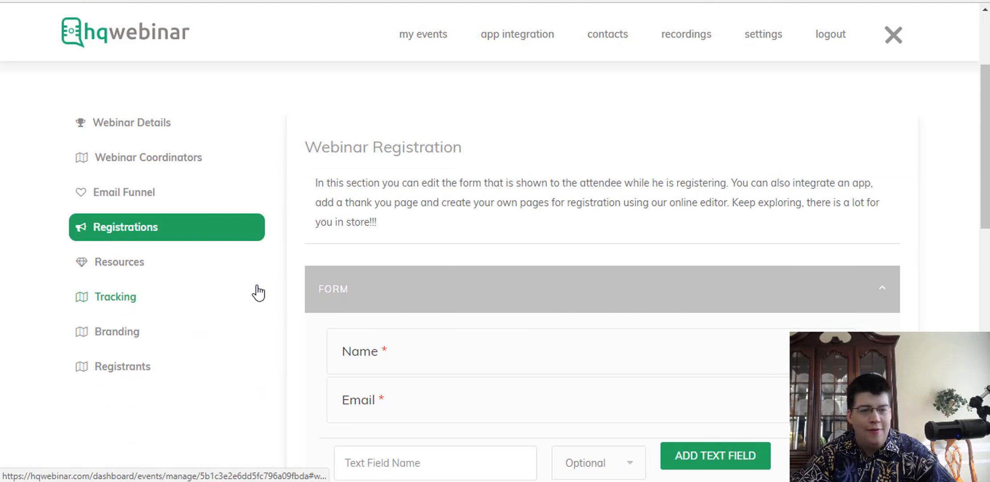
Open the webinar's Resources page, which has no materials uploaded.
click(118, 264)
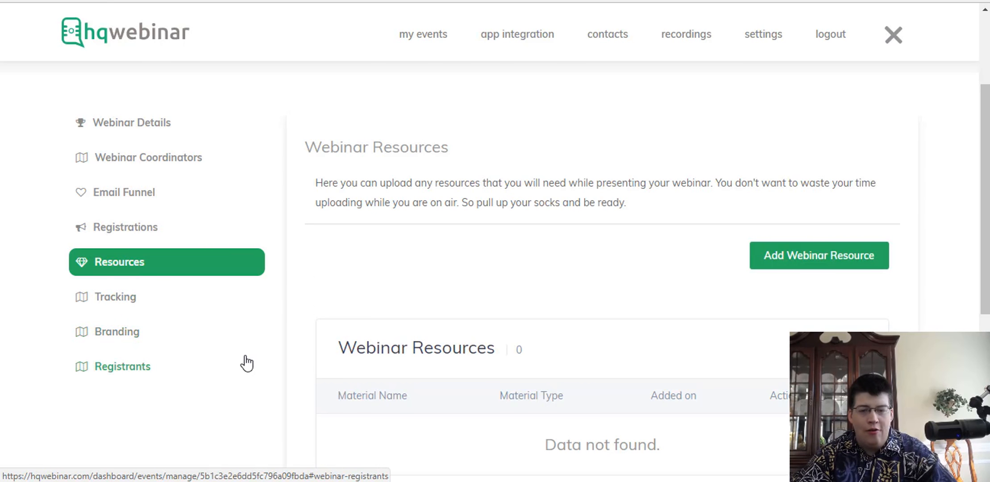
scroll(248, 360, down, 3)
scroll(249, 361, up, 5)
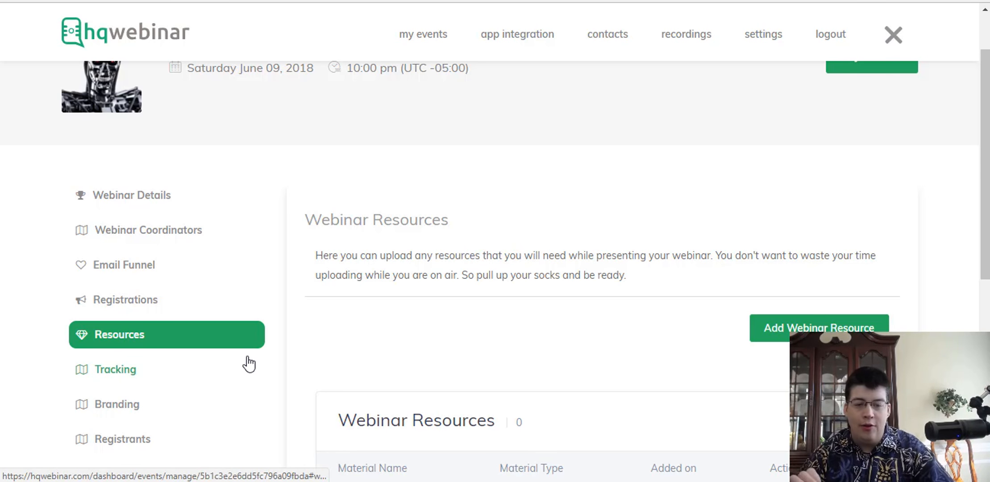
click(249, 364)
click(180, 346)
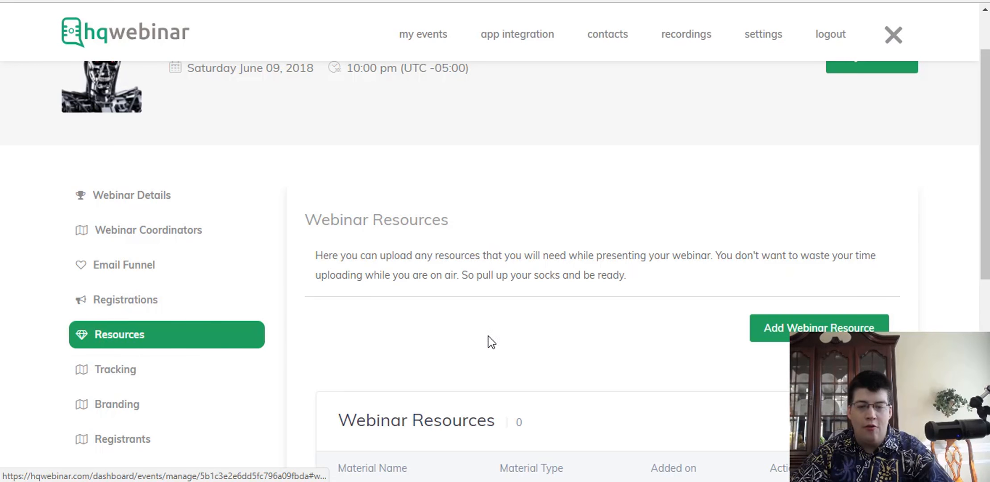
scroll(689, 335, down, 3)
Start a new webinar resource, switch Type of Material between Video and Presentation, and close it unsaved.
click(819, 195)
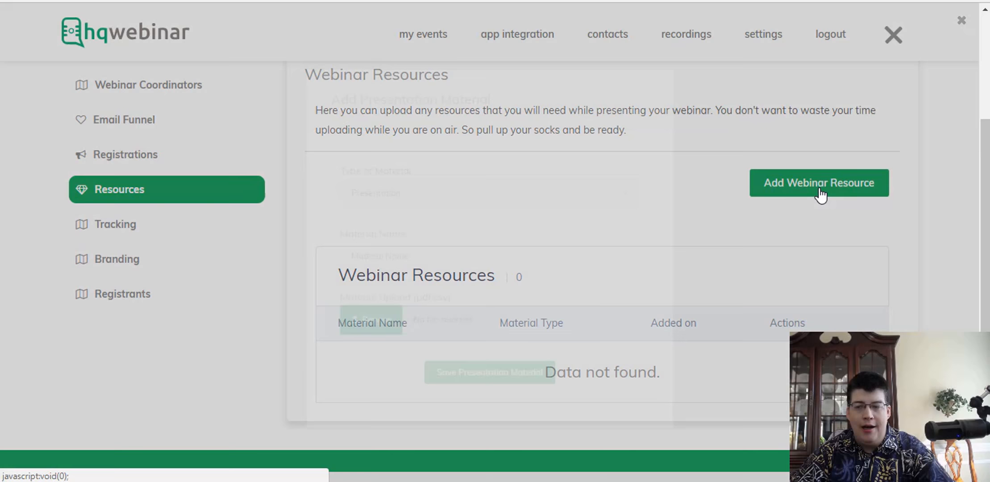
click(383, 184)
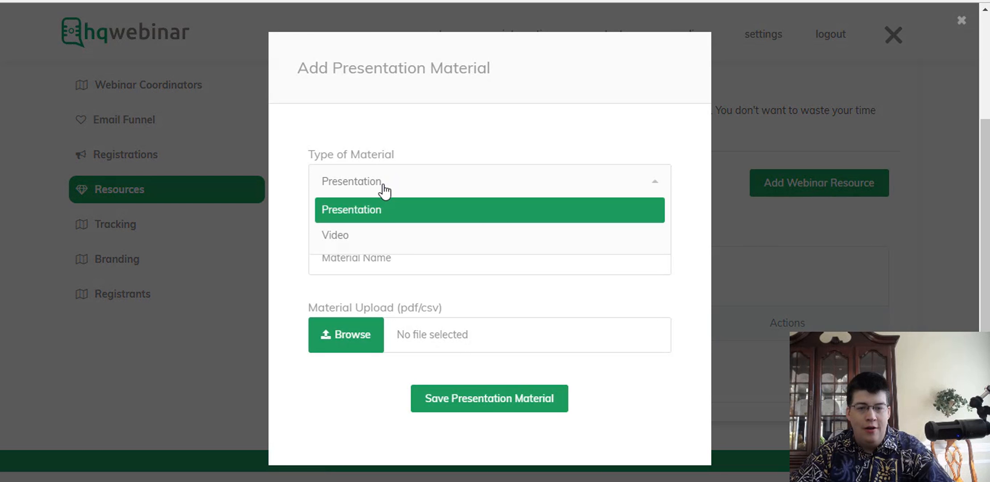
click(341, 245)
click(363, 191)
click(360, 205)
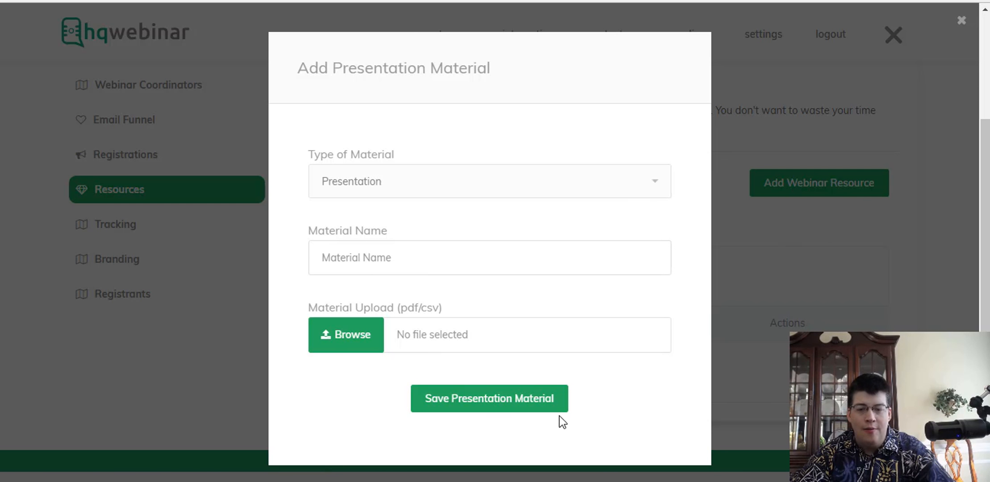
scroll(361, 424, down, 5)
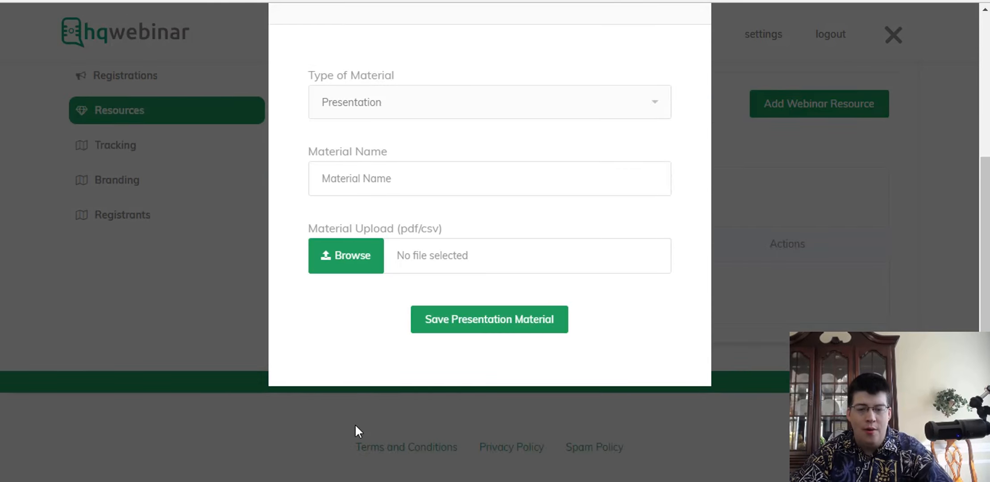
scroll(184, 198, up, 7)
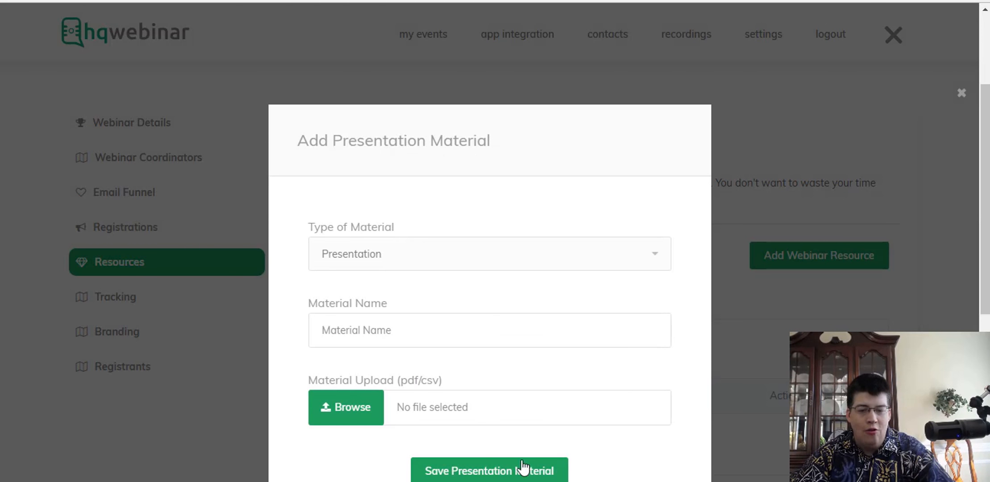
click(960, 94)
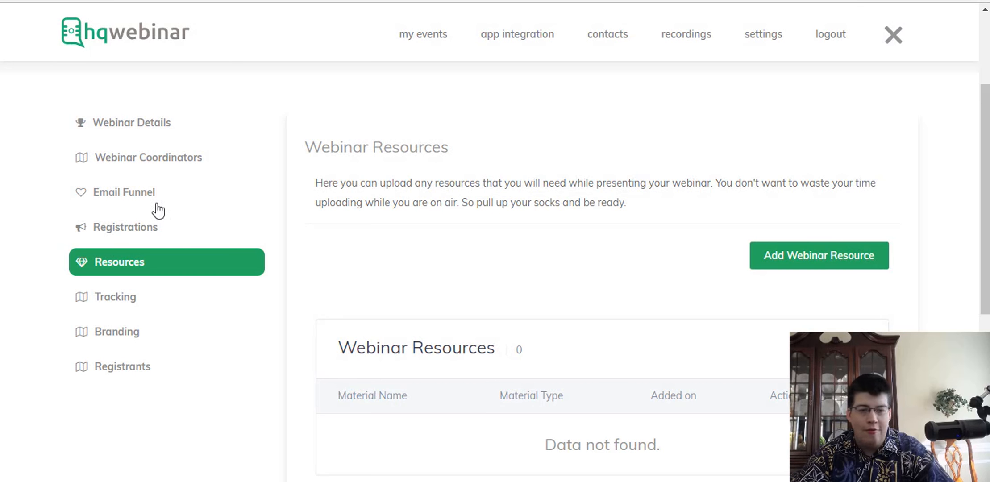
Open Tracking and expand the registration, thank-you and webinar room <HEAD> sections, ending on Registration Page.
click(118, 300)
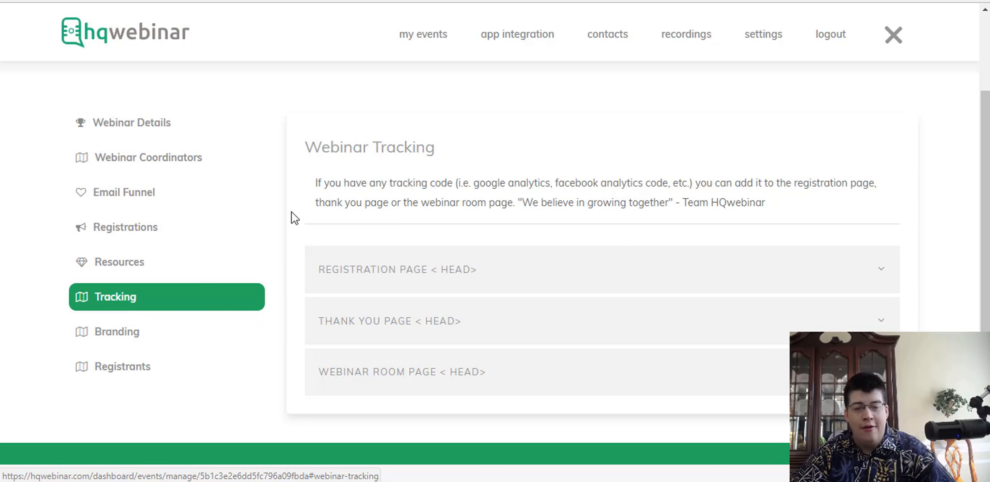
scroll(290, 218, down, 2)
scroll(284, 240, up, 1)
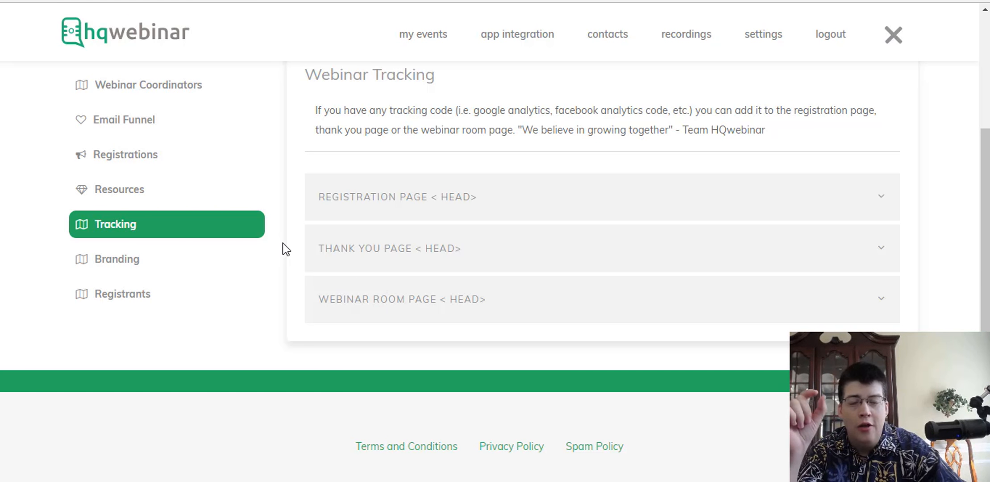
click(393, 210)
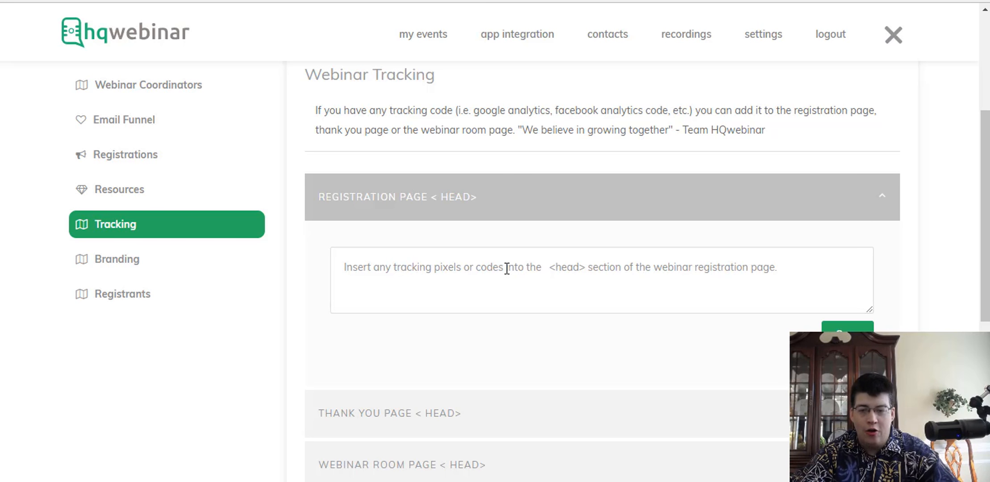
scroll(314, 280, down, 2)
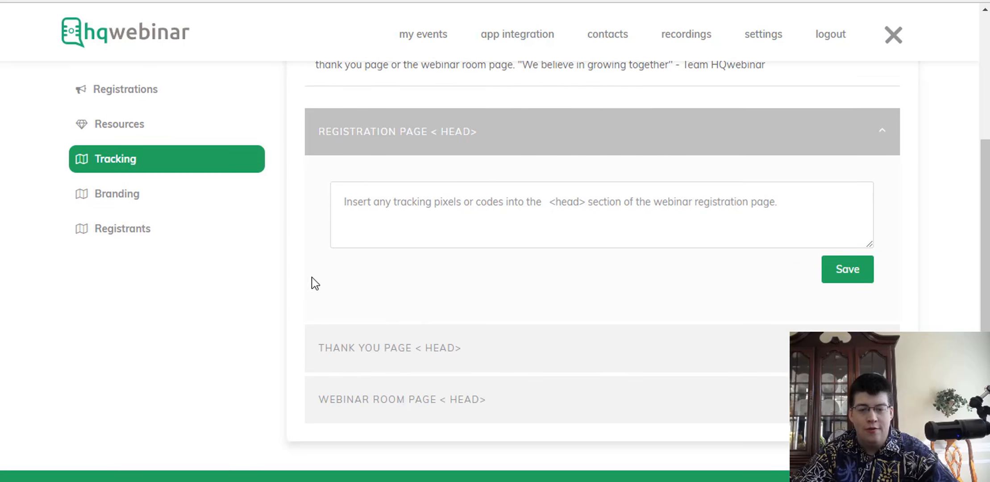
click(404, 347)
click(431, 392)
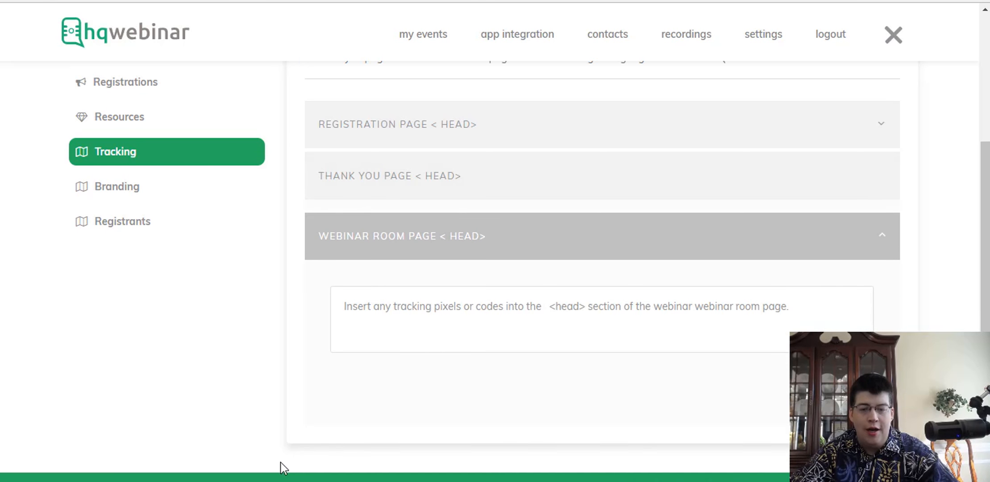
click(415, 117)
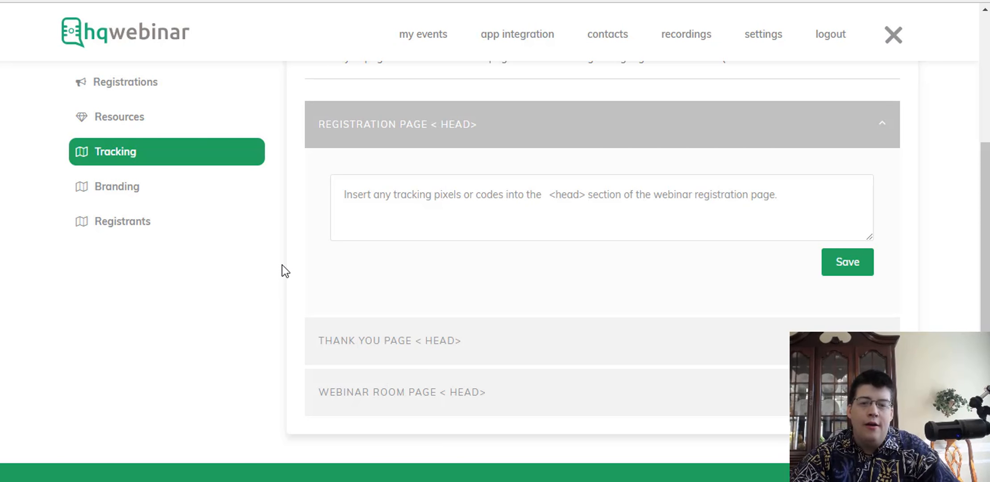
scroll(333, 195, up, 5)
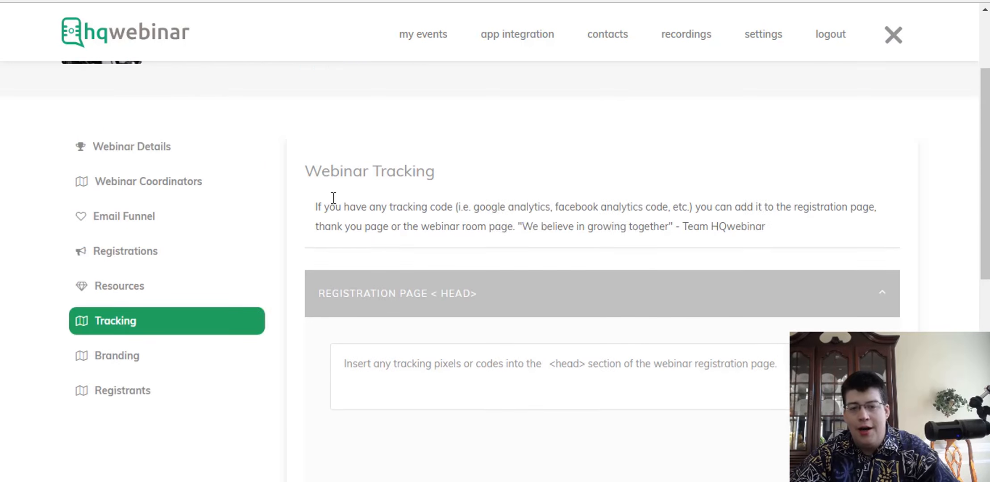
scroll(350, 395, down, 3)
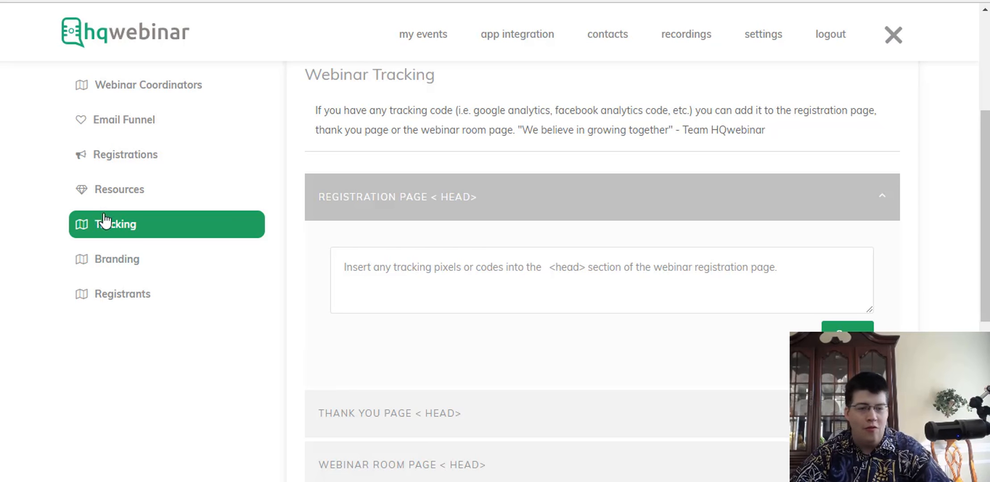
Upload 'strategic marketing mastermind logo.jpg' from Pictures as the webinar logo in Branding.
click(114, 260)
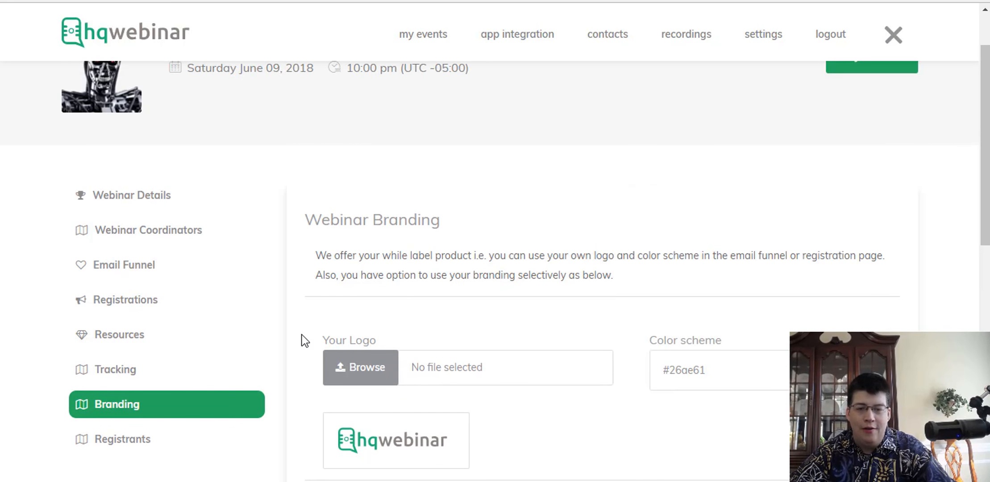
scroll(301, 335, down, 1)
click(340, 223)
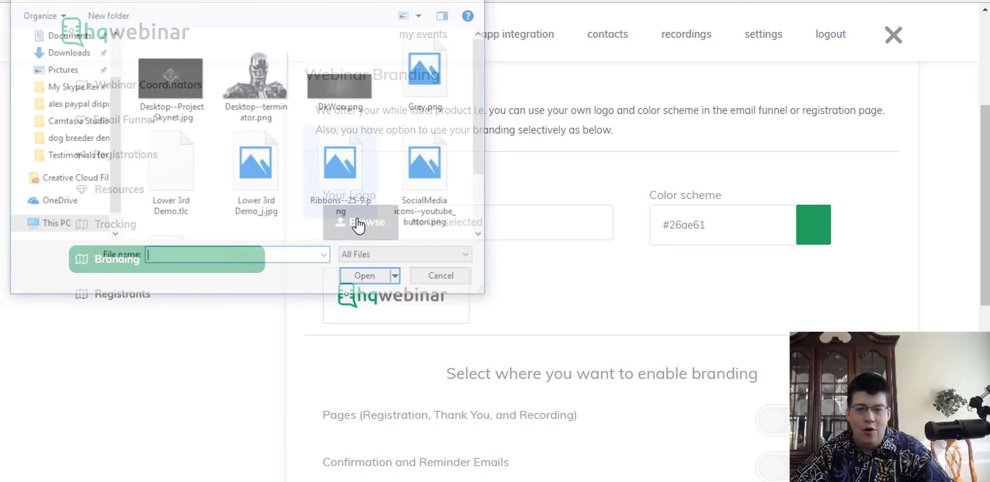
click(435, 1)
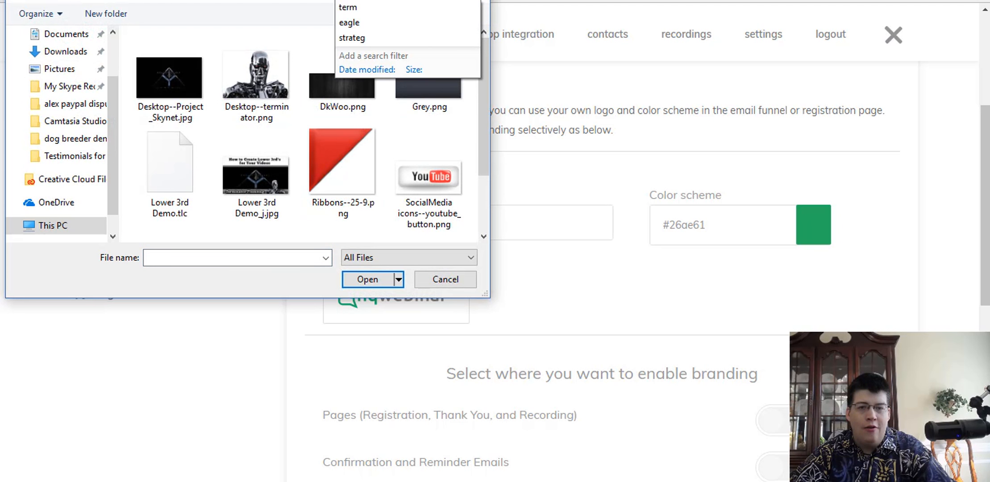
click(59, 68)
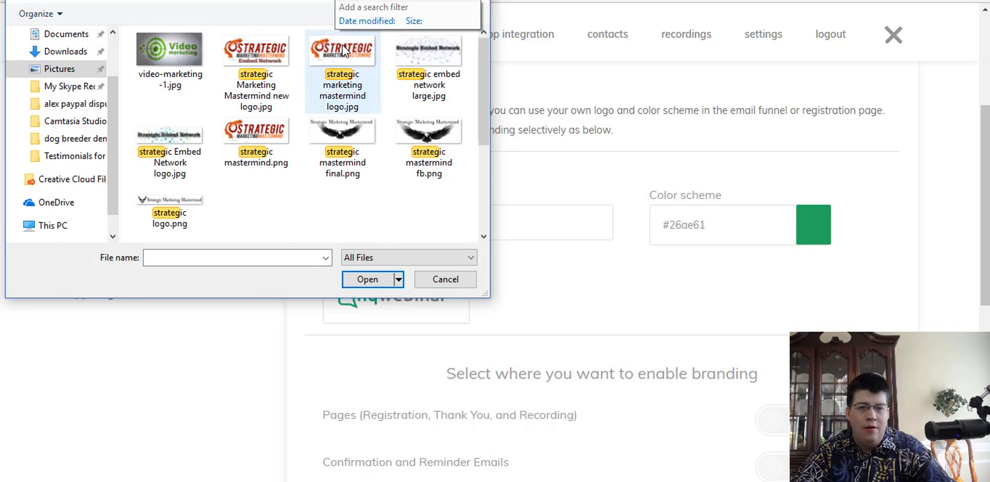
click(343, 76)
click(377, 276)
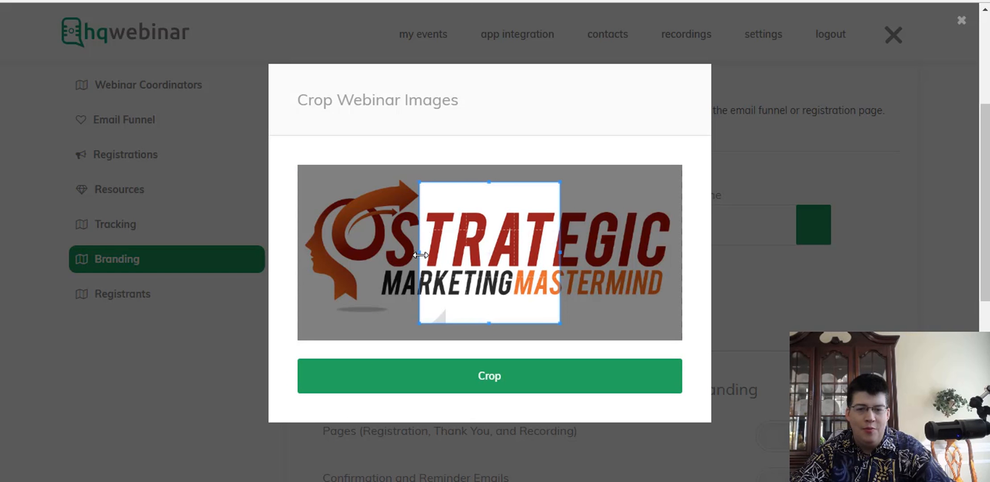
Crop the logo to a square around its head-and-arrow emblem.
drag(420, 254, 282, 272)
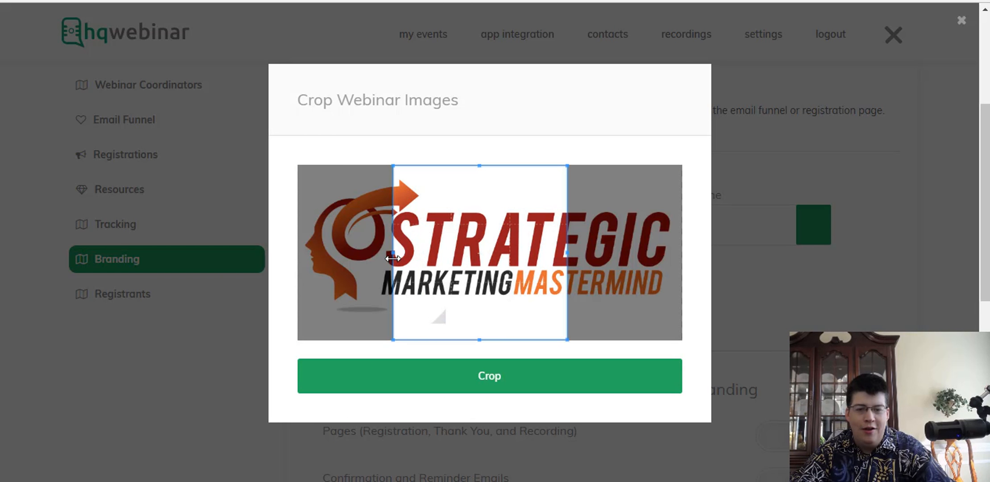
drag(478, 248, 373, 253)
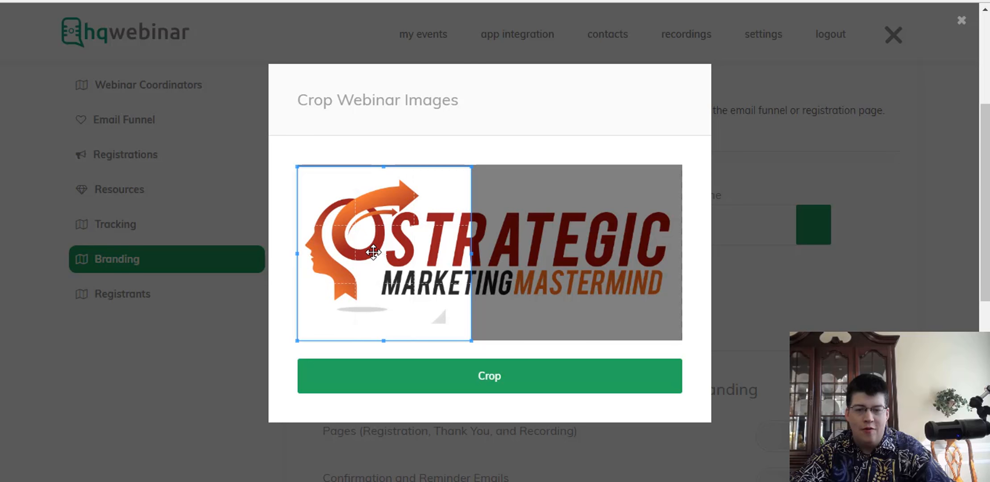
click(486, 386)
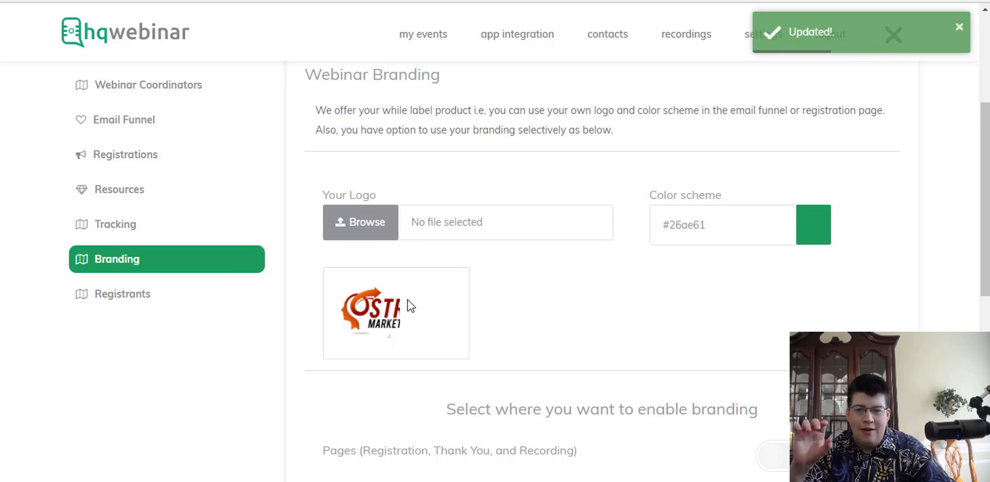
Switch branding on Pages (Registration, Thank You, Recording) to Enabled.
scroll(491, 353, down, 5)
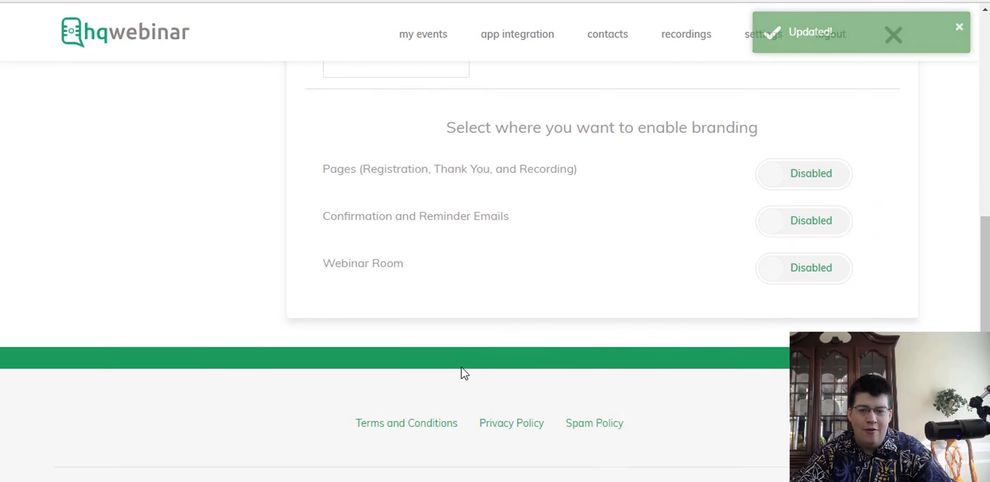
scroll(420, 267, up, 2)
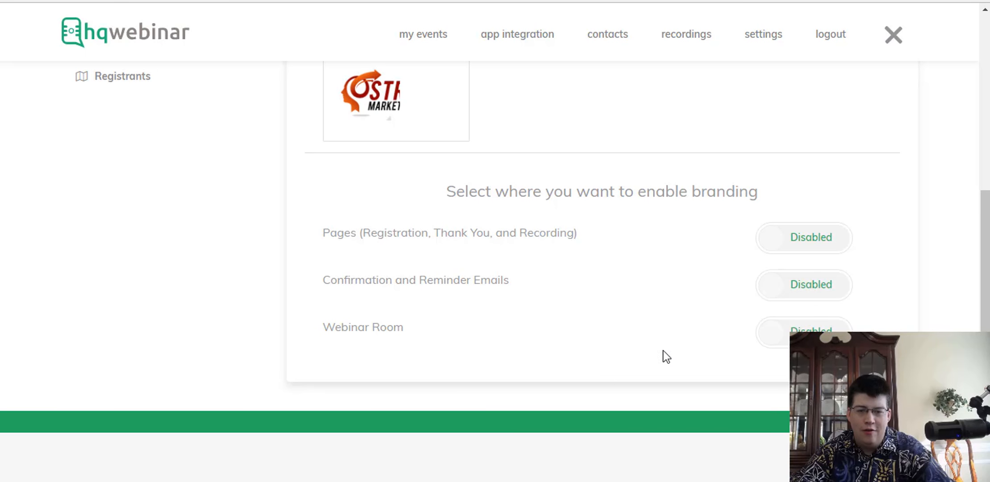
click(815, 238)
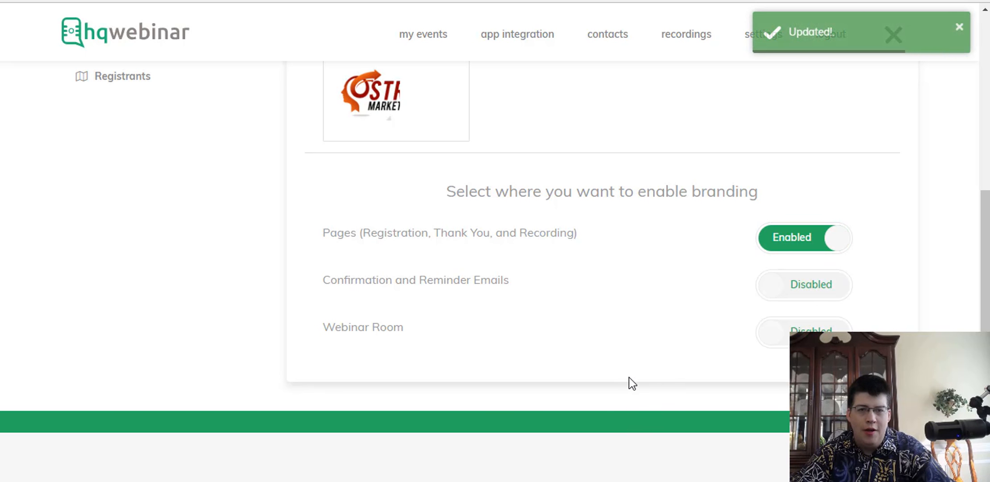
scroll(346, 228, up, 6)
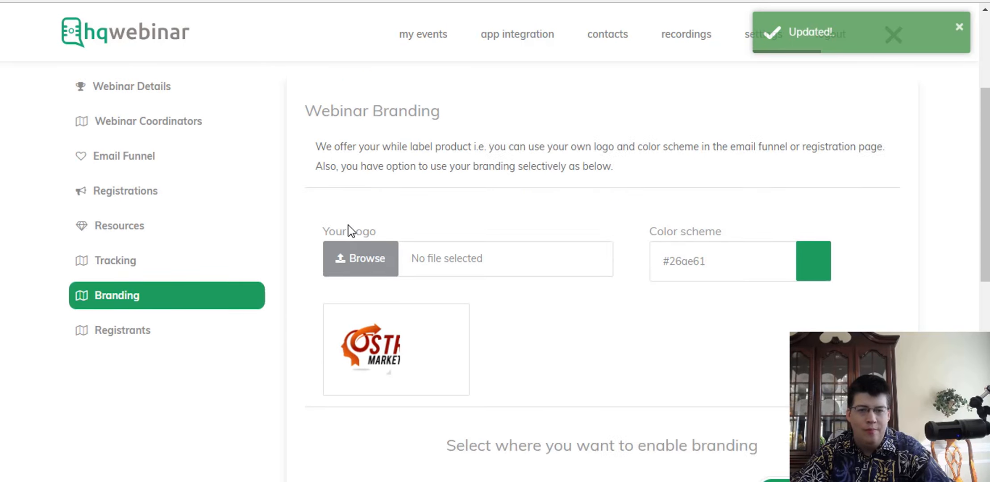
Check the Registrants list shows 0 registrants, then return to Webinar Details.
click(133, 367)
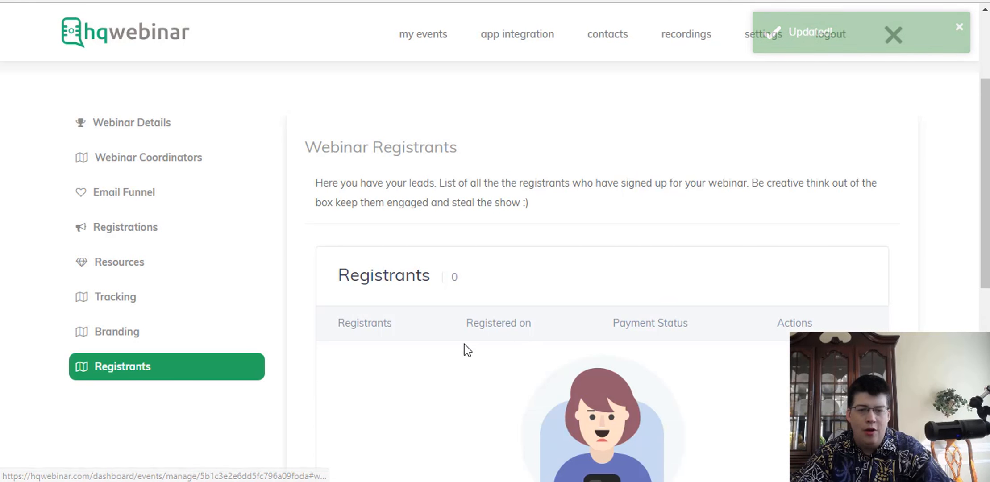
scroll(395, 377, down, 6)
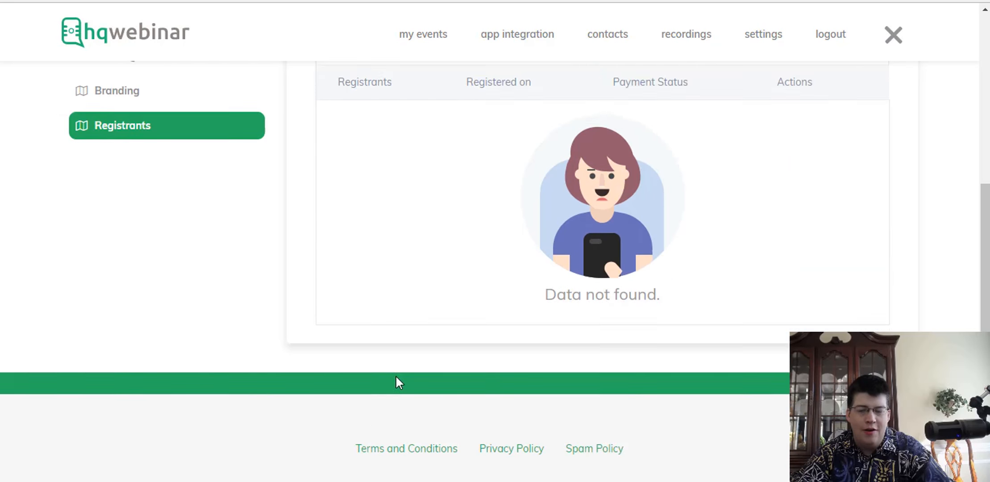
scroll(391, 378, up, 5)
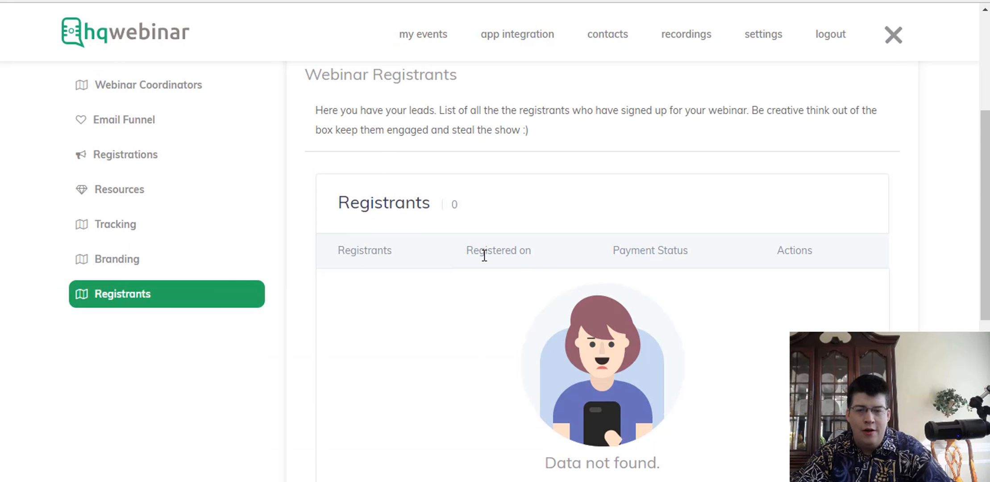
scroll(237, 267, up, 4)
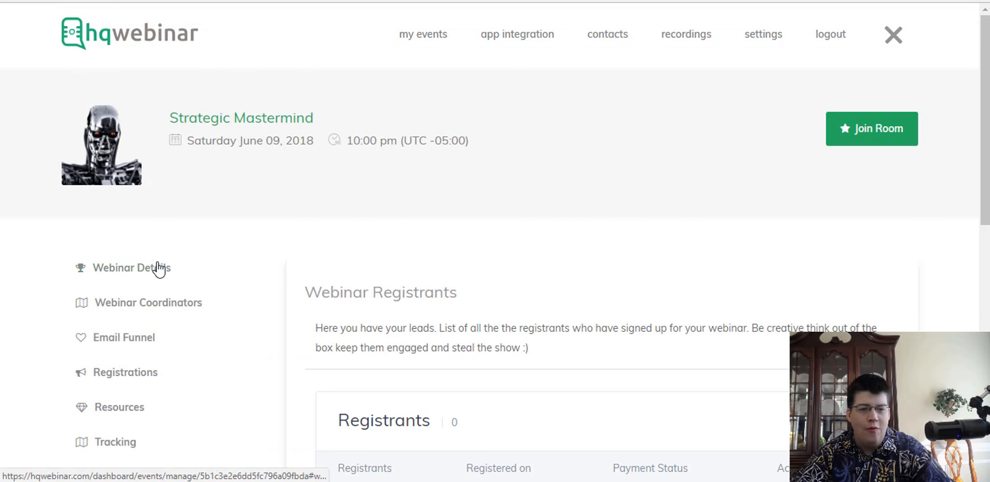
click(147, 267)
scroll(384, 343, down, 6)
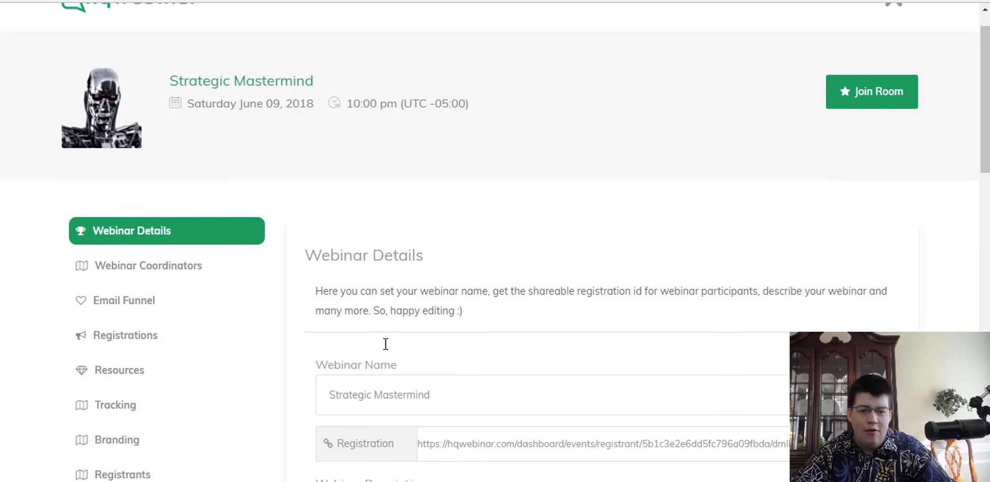
Open the public registration page and start entering the test attendee's name in Join the Webinar.
click(370, 202)
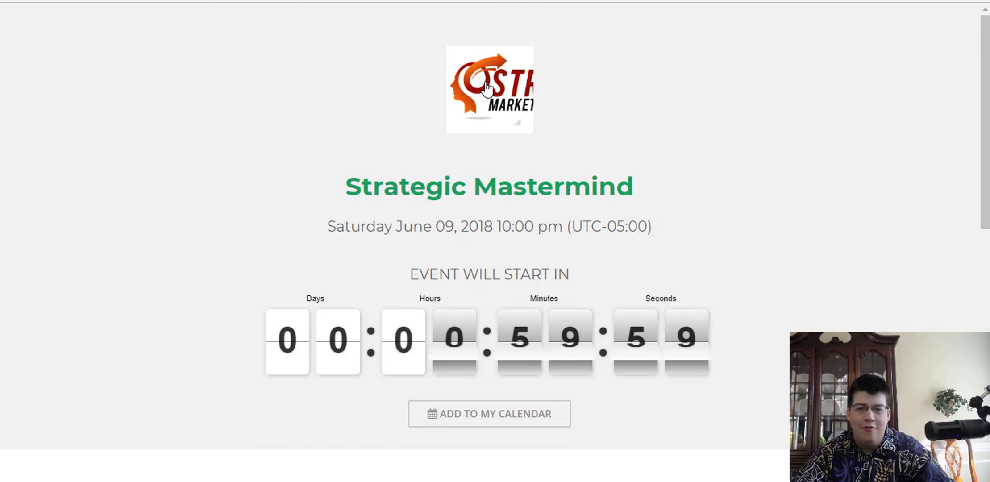
scroll(180, 247, down, 6)
scroll(177, 244, down, 5)
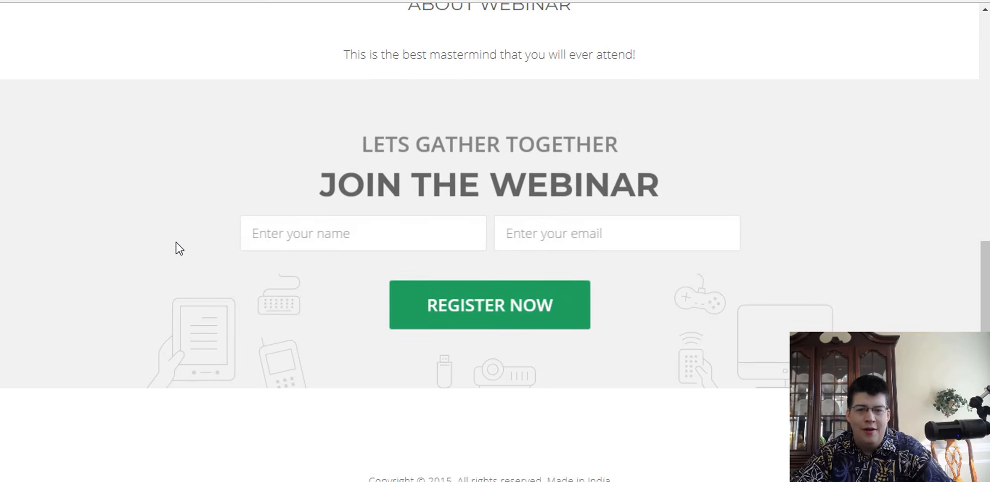
scroll(176, 244, down, 1)
click(382, 195)
text(Michae)
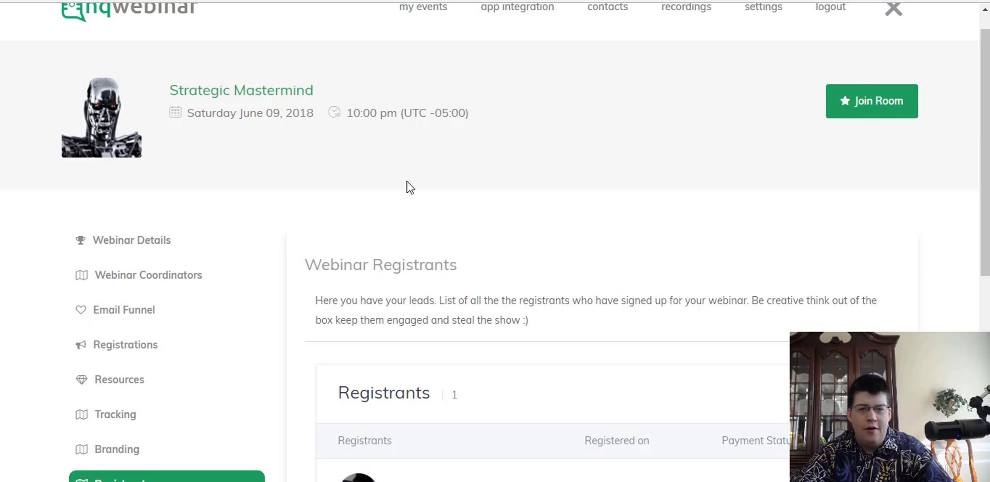
Open the Strategic Mastermind webinar room with Join Room.
click(878, 101)
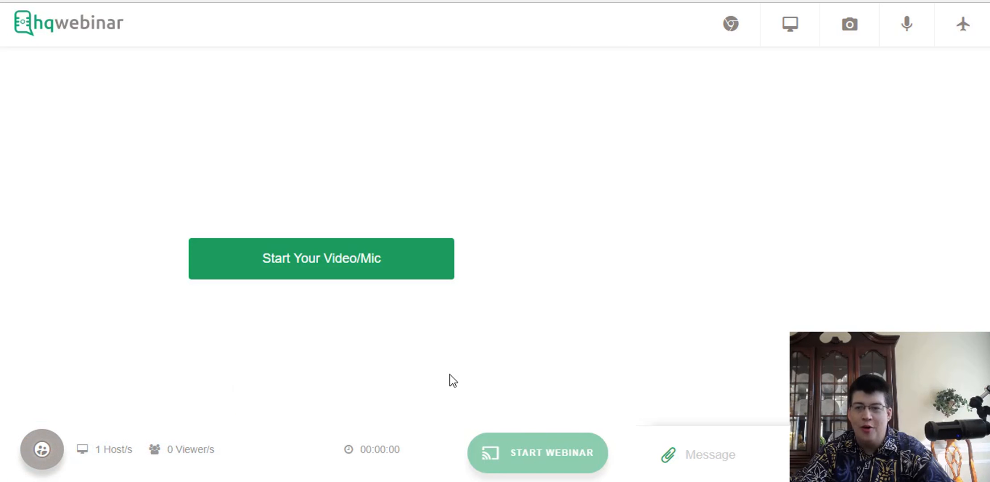
Allow camera and mic, turn on screen sharing and the Chrome extension; media access still fails.
click(319, 269)
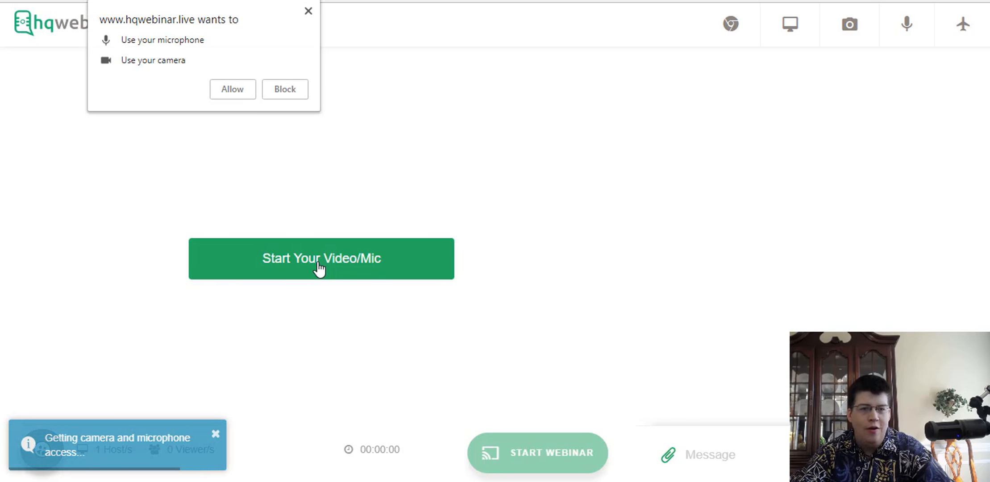
click(239, 90)
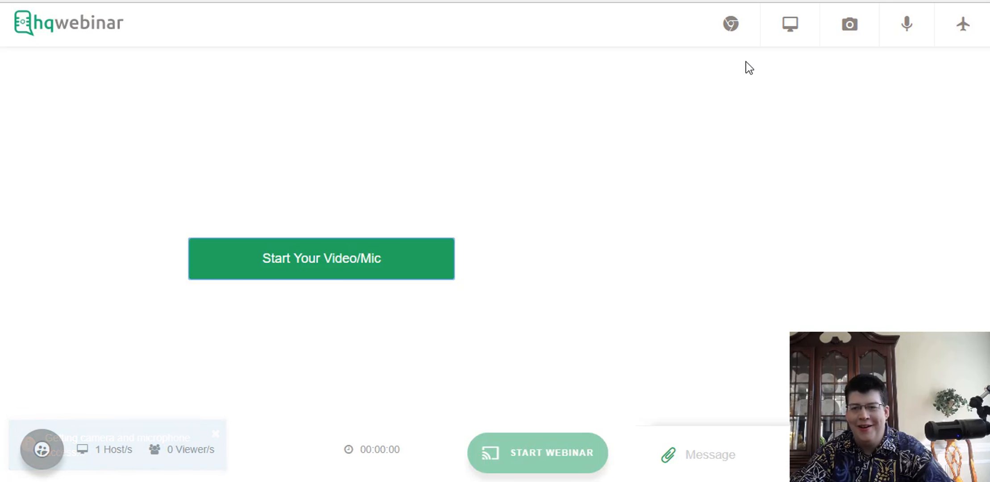
click(850, 27)
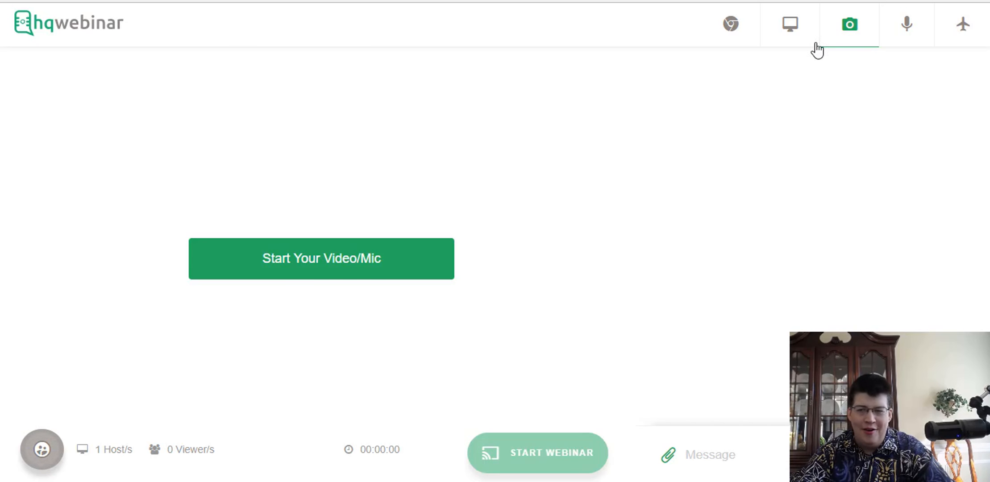
click(920, 32)
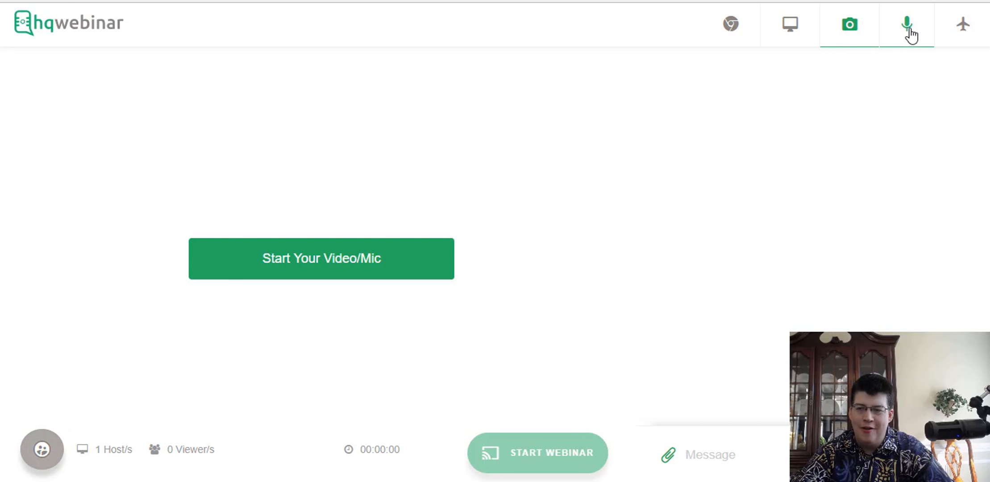
click(795, 28)
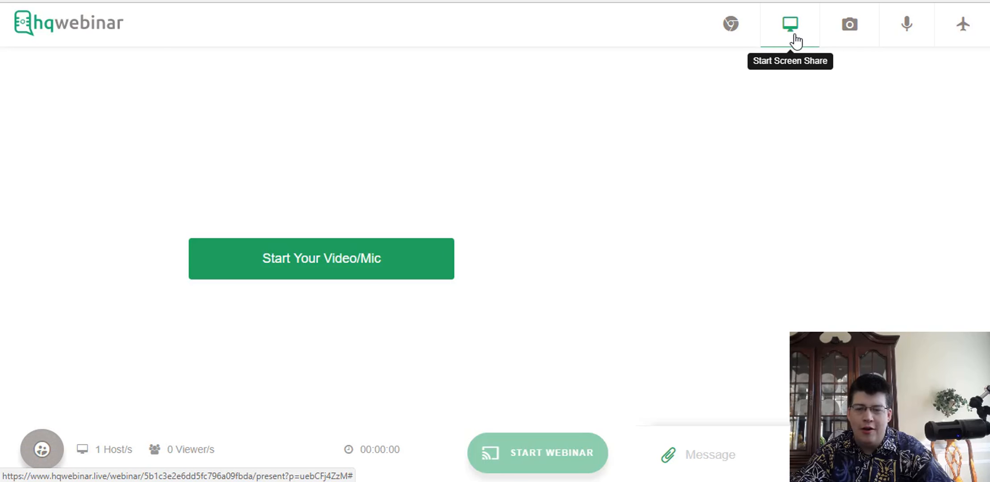
click(730, 34)
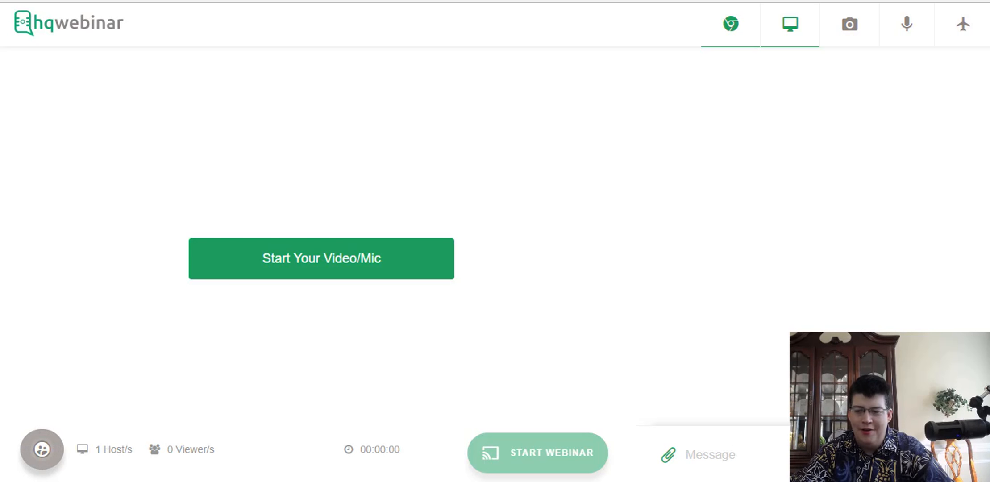
click(321, 264)
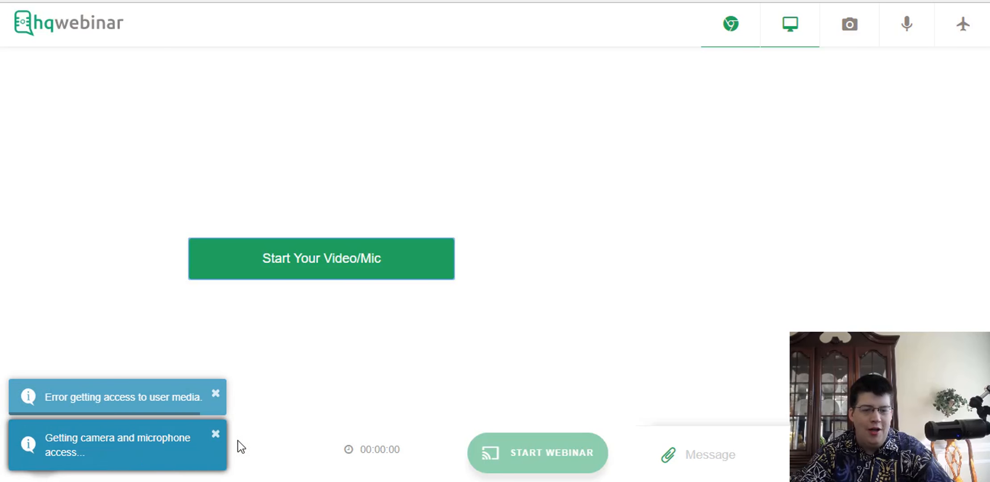
click(216, 393)
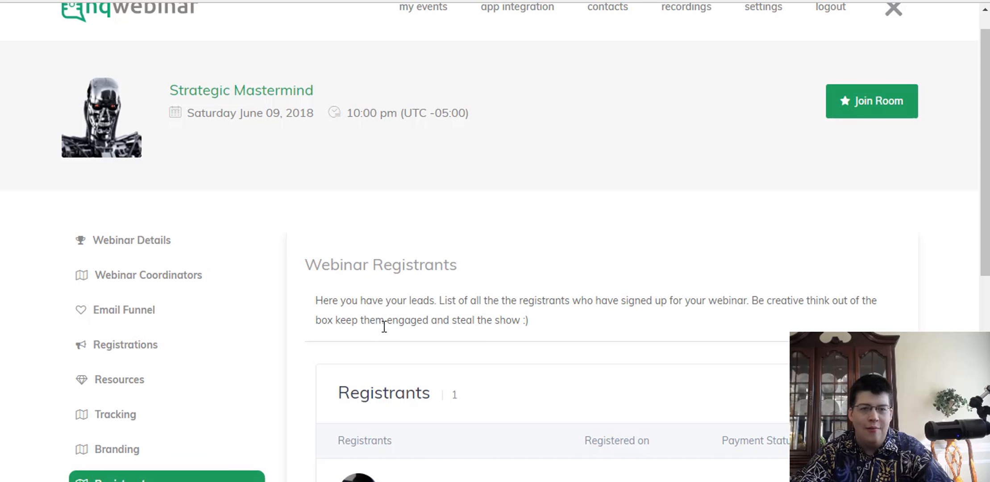
Leave the webinar room and return to the Registrants list showing 1 registrant.
scroll(265, 342, up, 1)
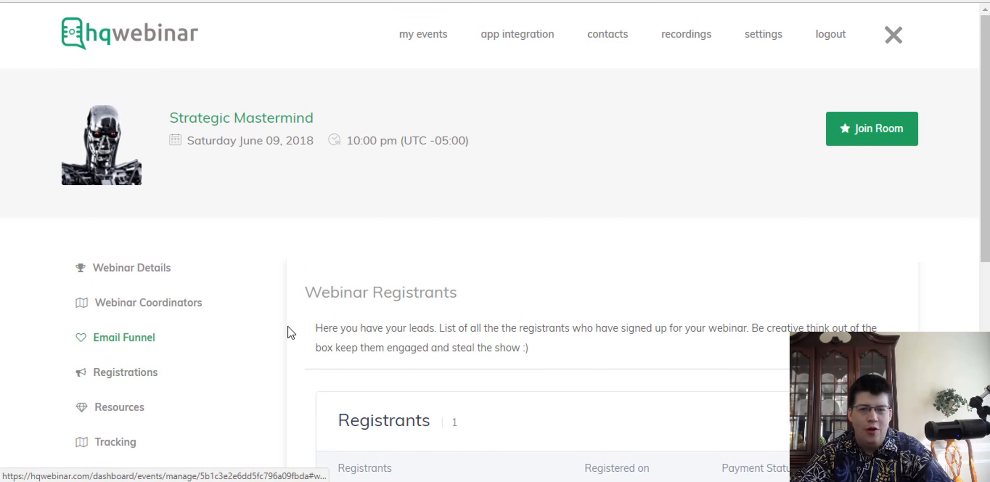